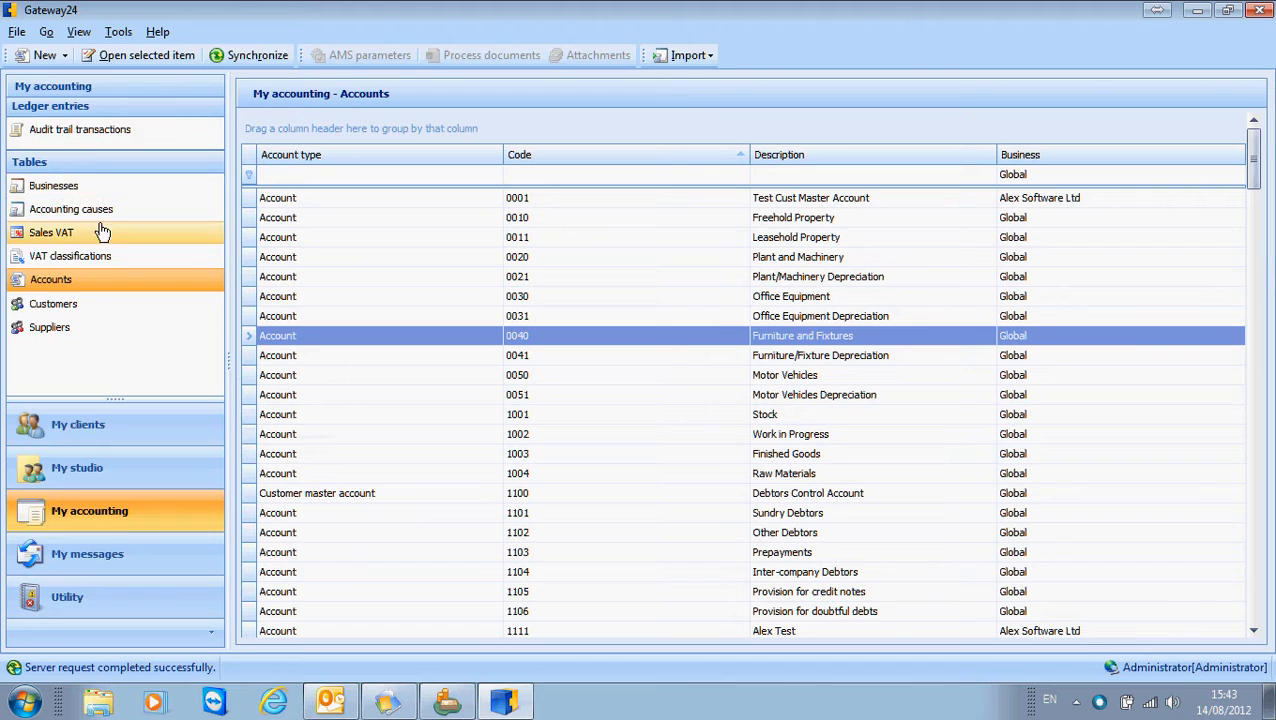
# Look through the Accounting causes, Sales VAT and VAT classifications tables, and return to the Accounts table.
pyautogui.click(92, 209)
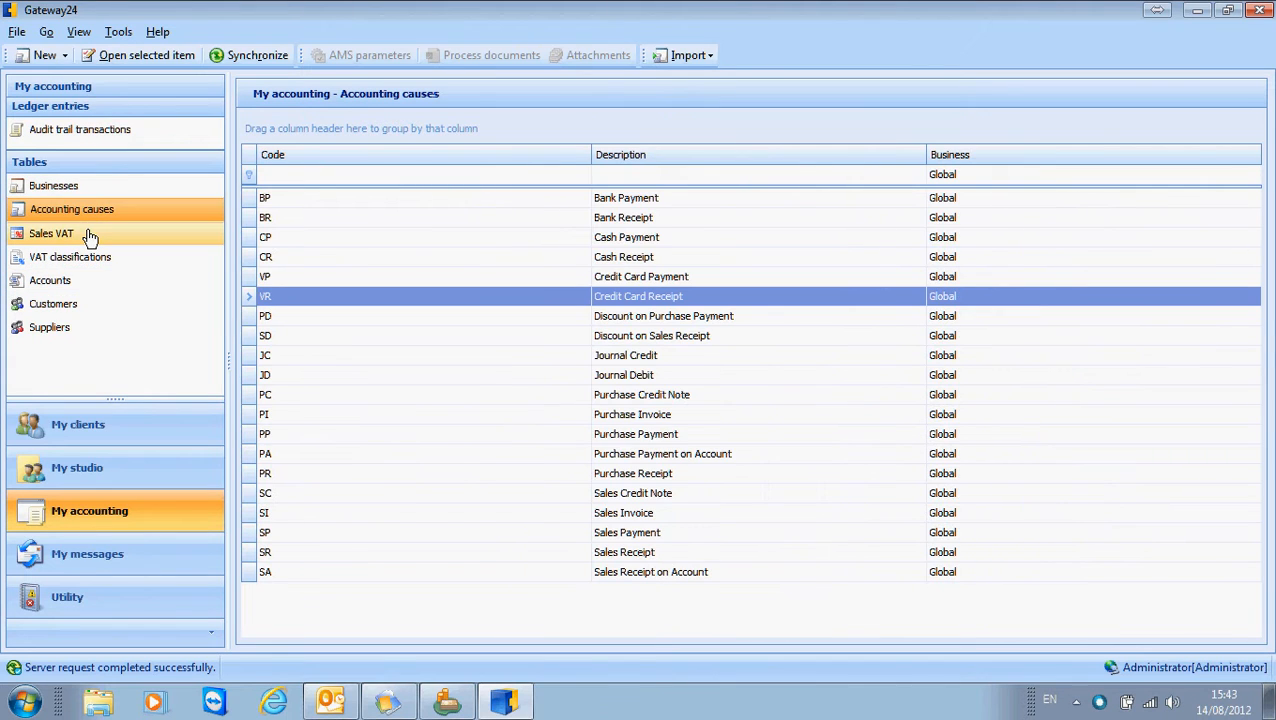
pyautogui.click(90, 234)
pyautogui.click(95, 257)
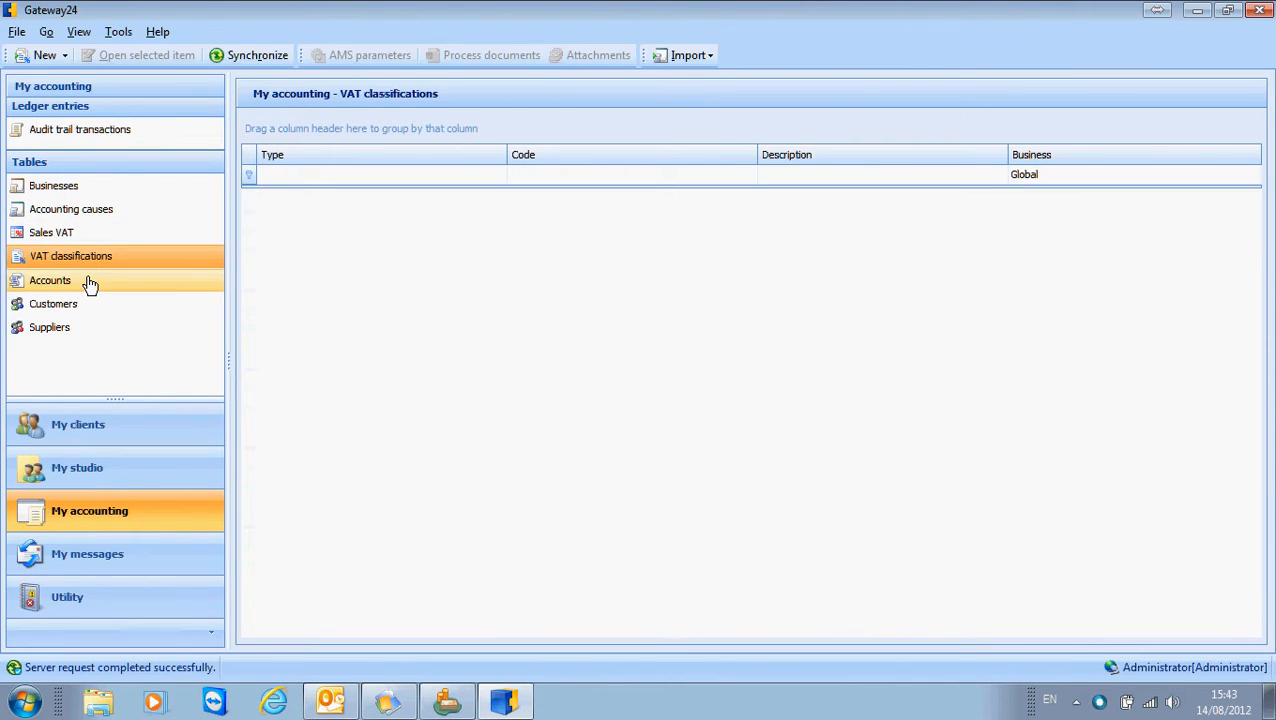
pyautogui.click(79, 284)
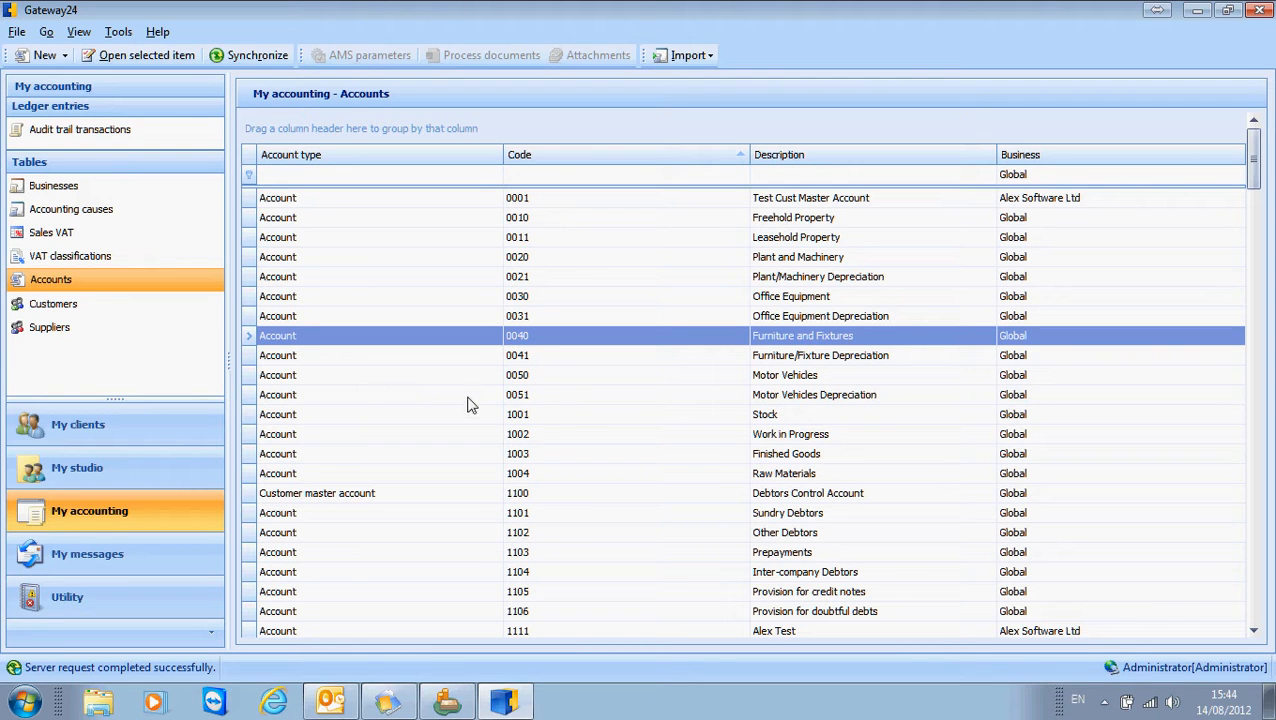
# Examine the codes and assigned businesses in the account list, and select the Test Cust Master Account row.
pyautogui.scroll(-7, 548, 445)
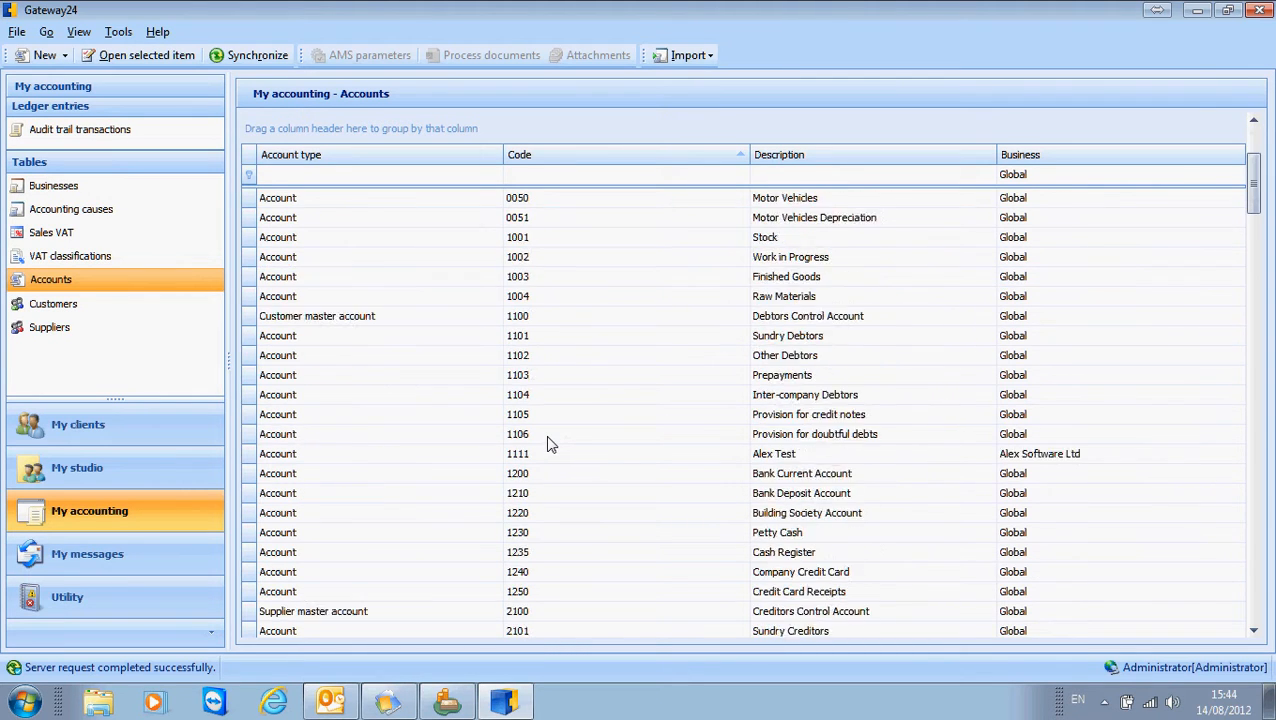
pyautogui.scroll(6, 548, 445)
pyautogui.scroll(1, 548, 445)
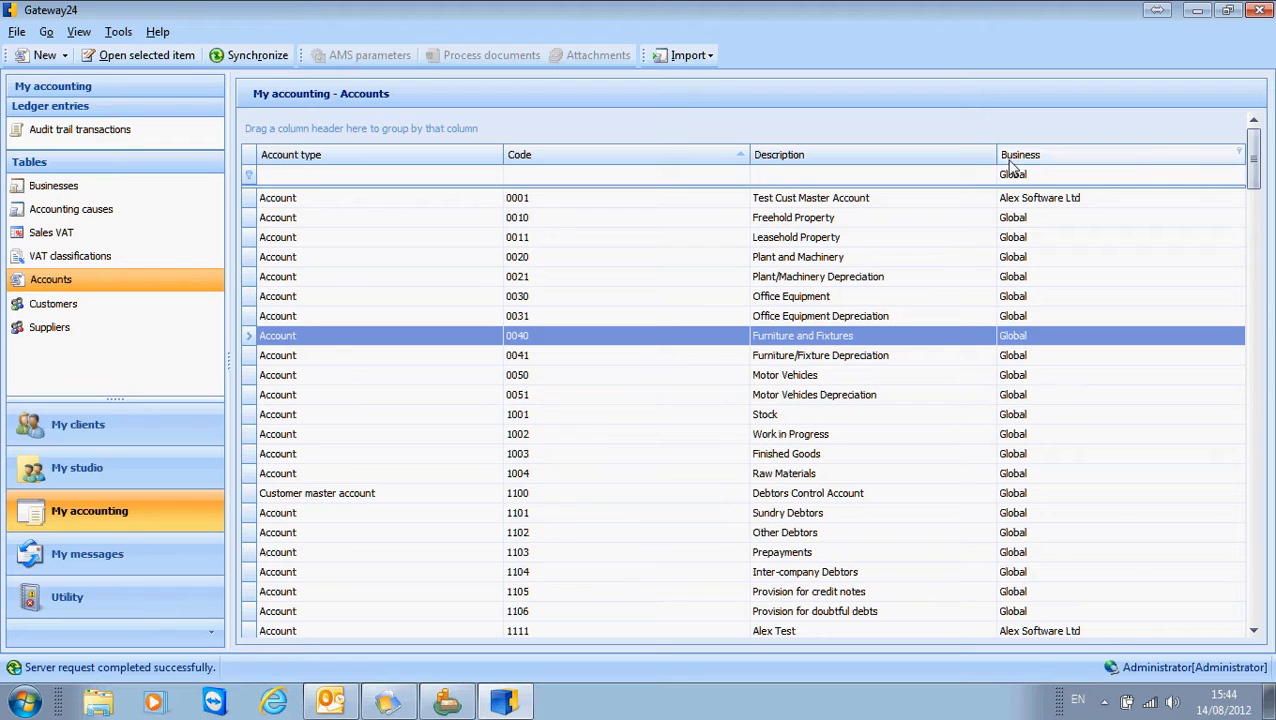
pyautogui.click(1037, 200)
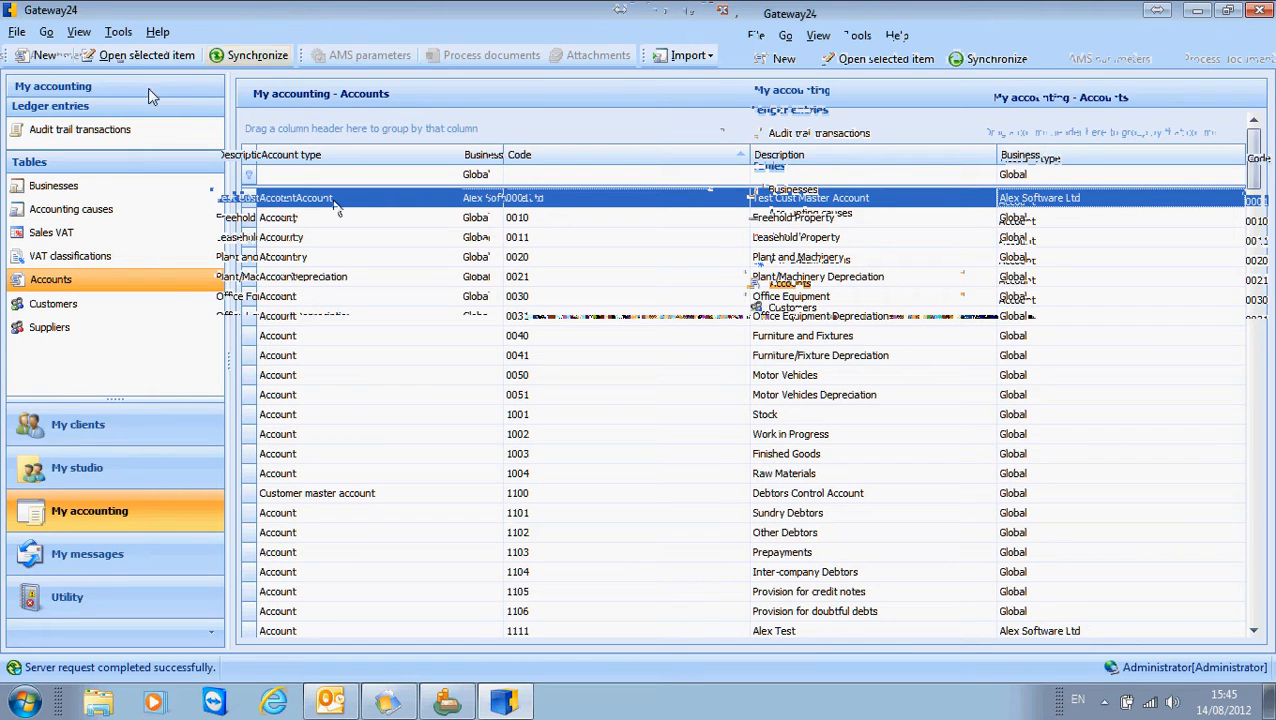
# Start a new accounting account of type Account with the code 9911.
pyautogui.click(65, 58)
pyautogui.moveTo(102, 192)
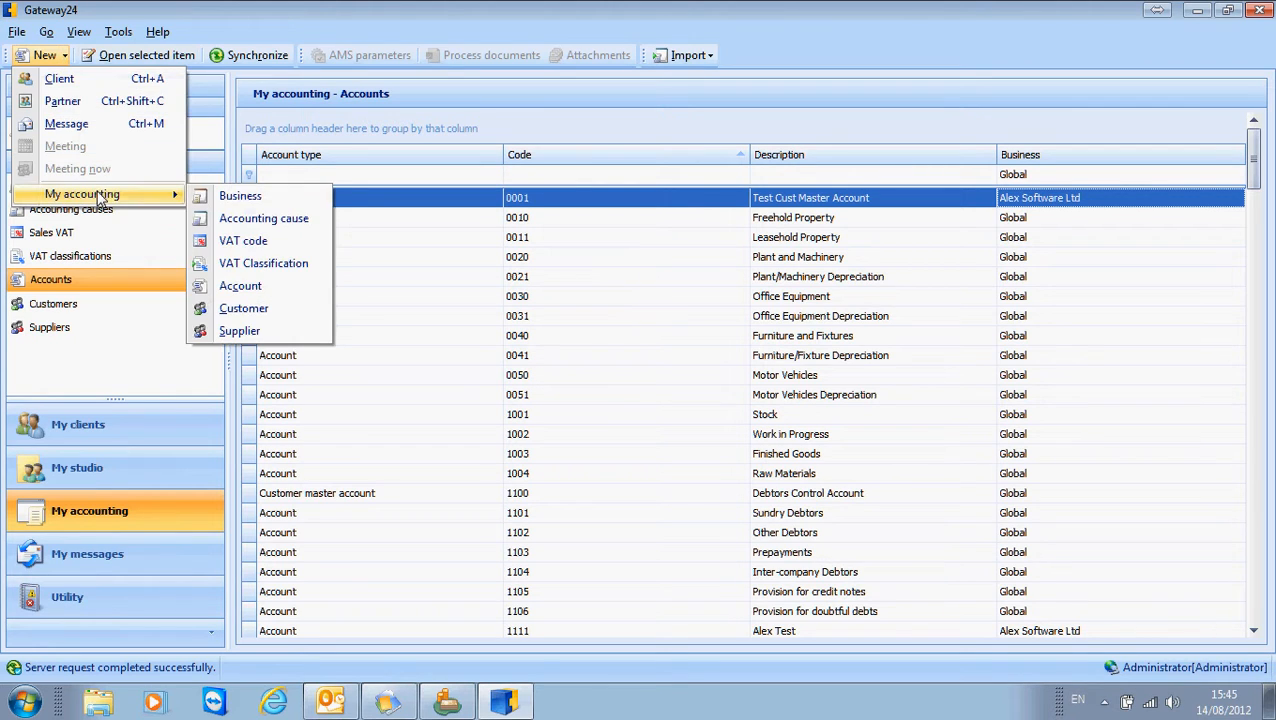
pyautogui.click(241, 287)
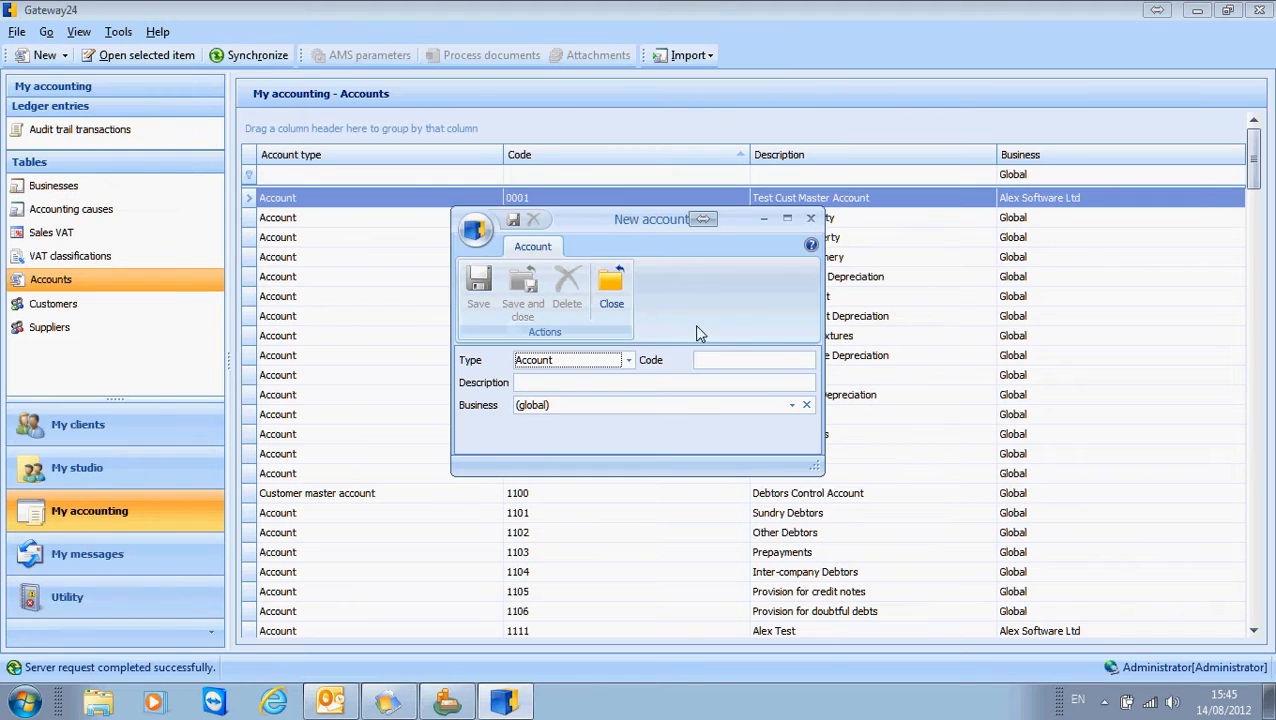
pyautogui.click(629, 362)
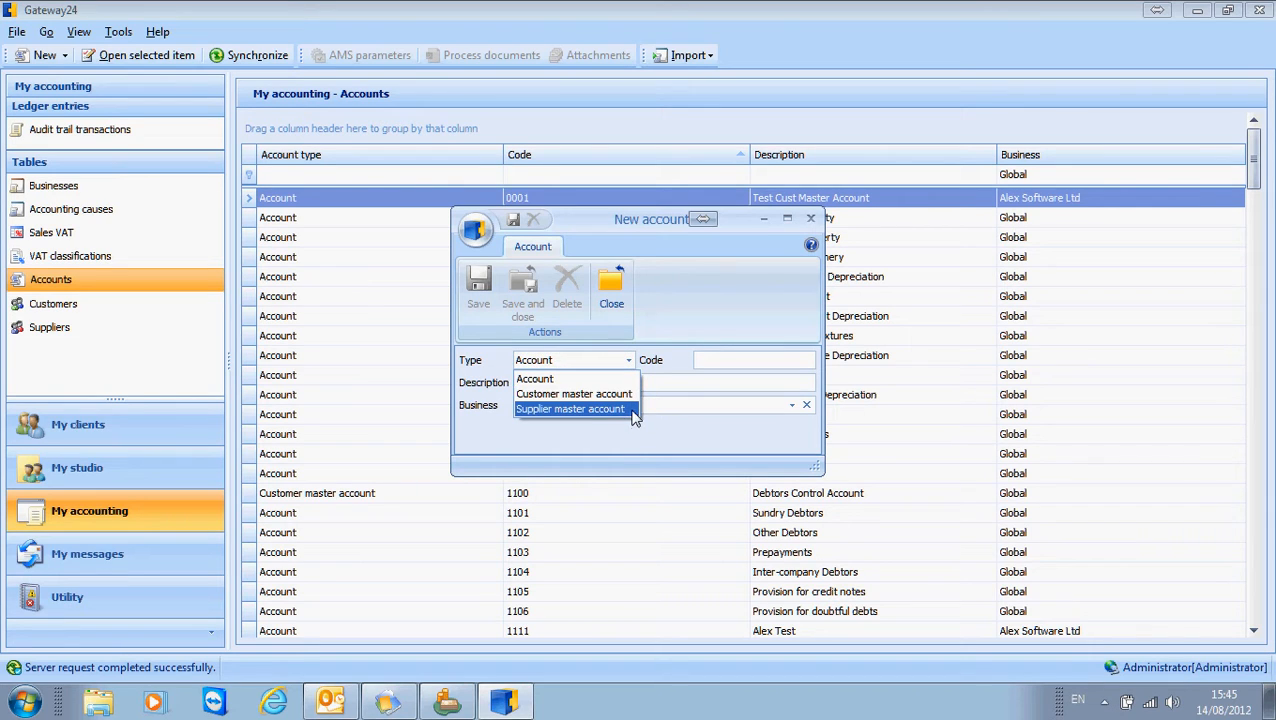
pyautogui.click(600, 379)
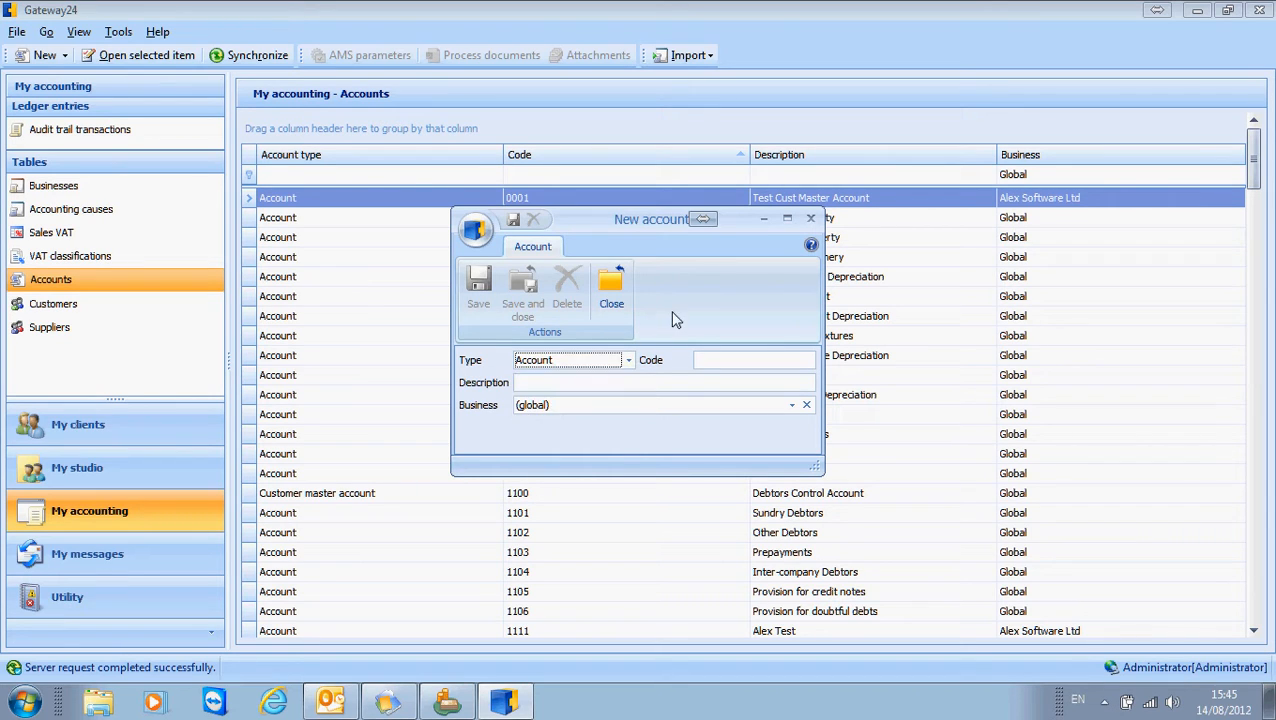
pyautogui.click(727, 362)
pyautogui.write('9911')
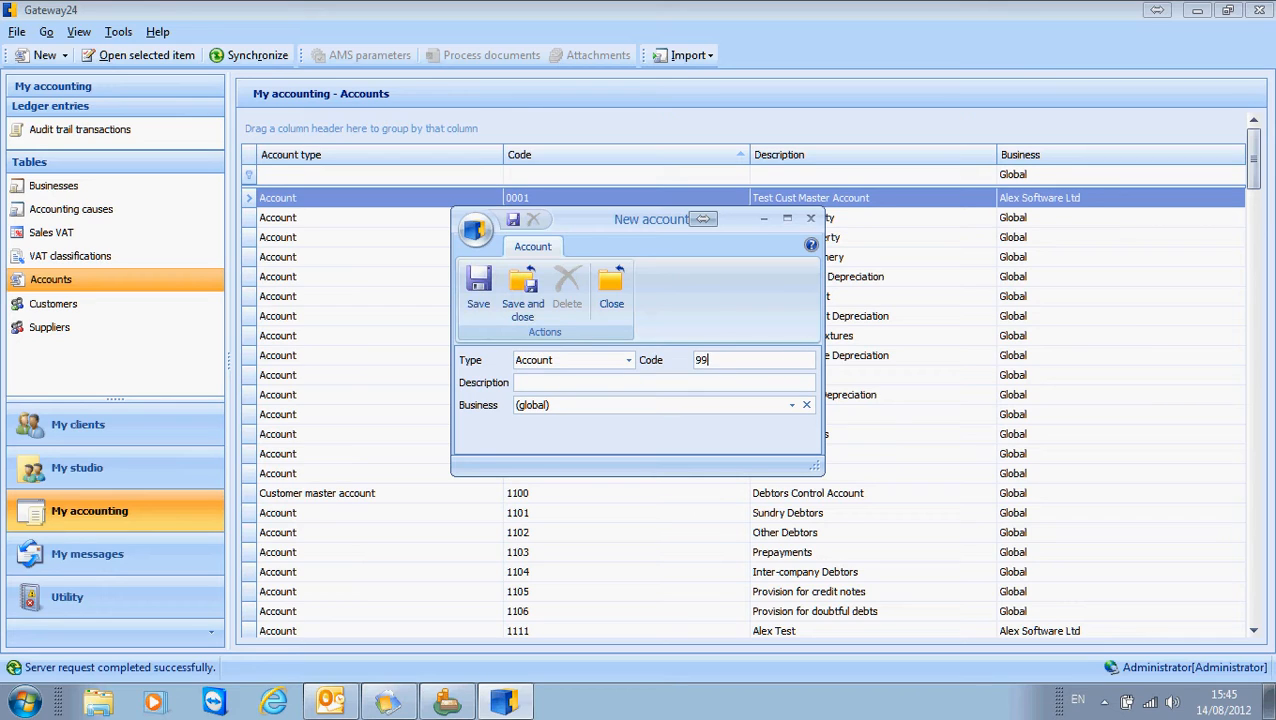
# Describe the new account as "Alex Test", keep its business as (global), and save and close it.
pyautogui.click(559, 384)
pyautogui.press('capslock')
pyautogui.write('Alex')
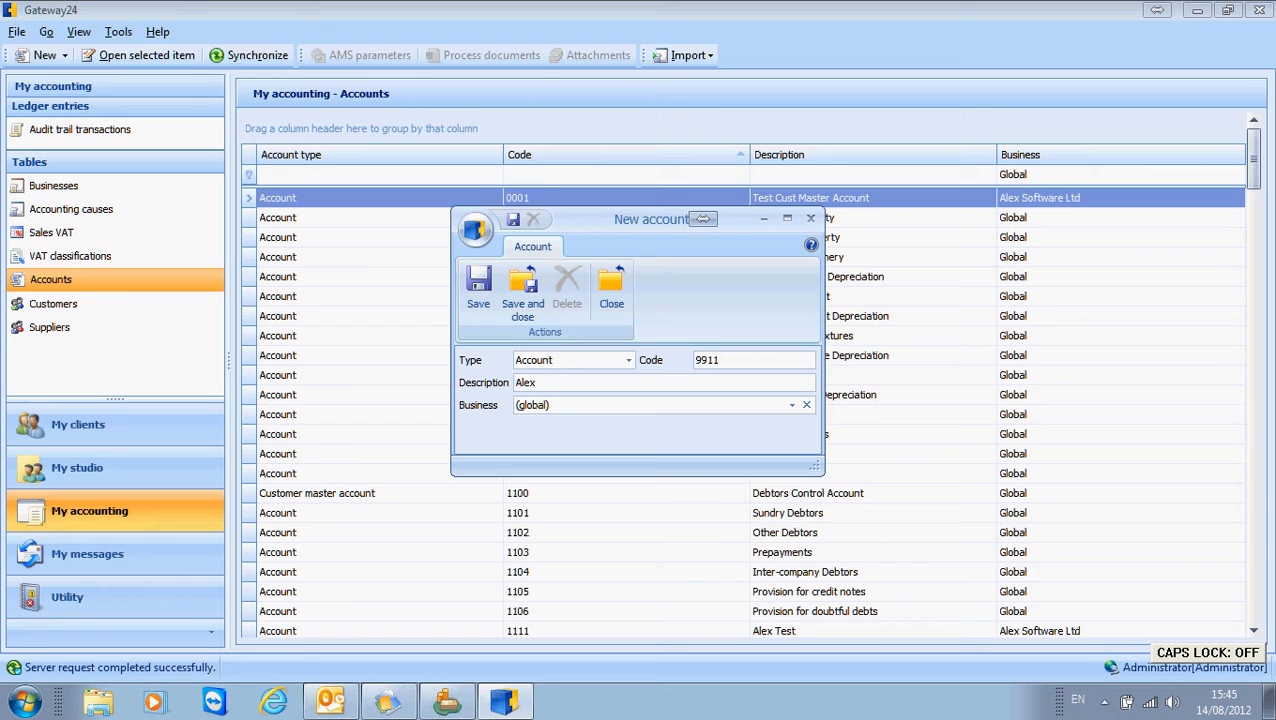
pyautogui.write(' Test')
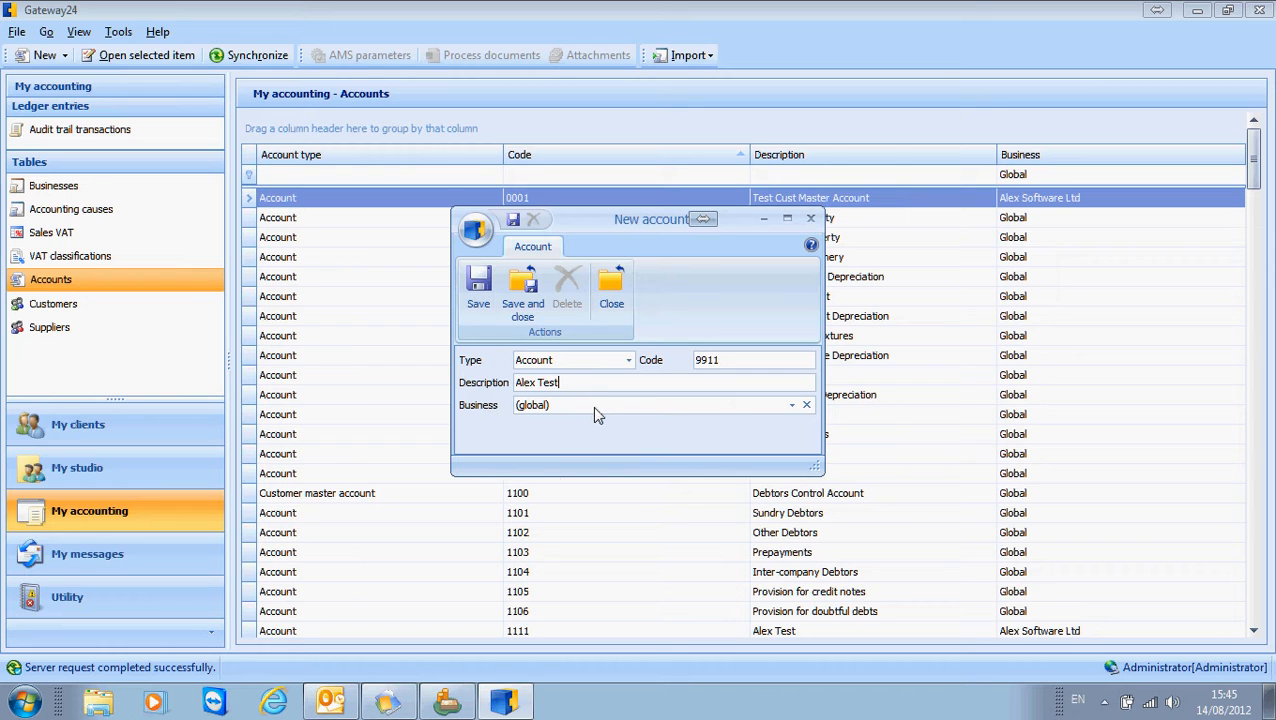
pyautogui.click(792, 405)
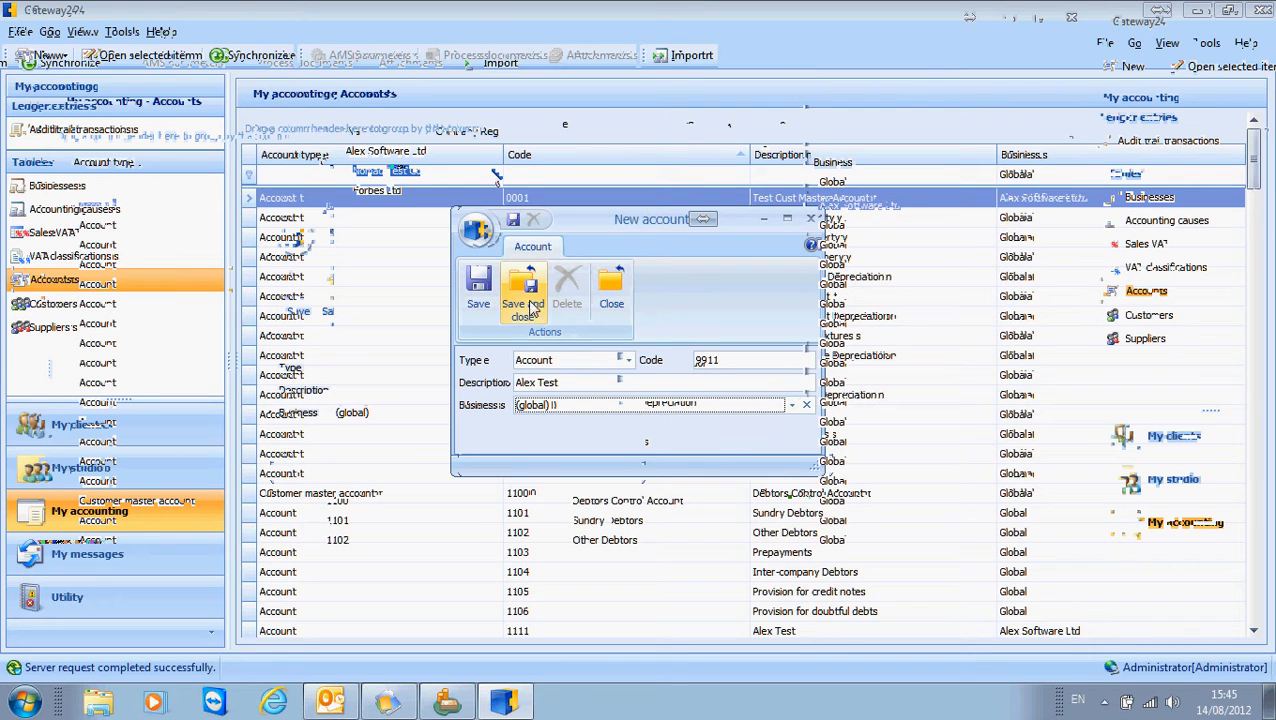
pyautogui.click(527, 305)
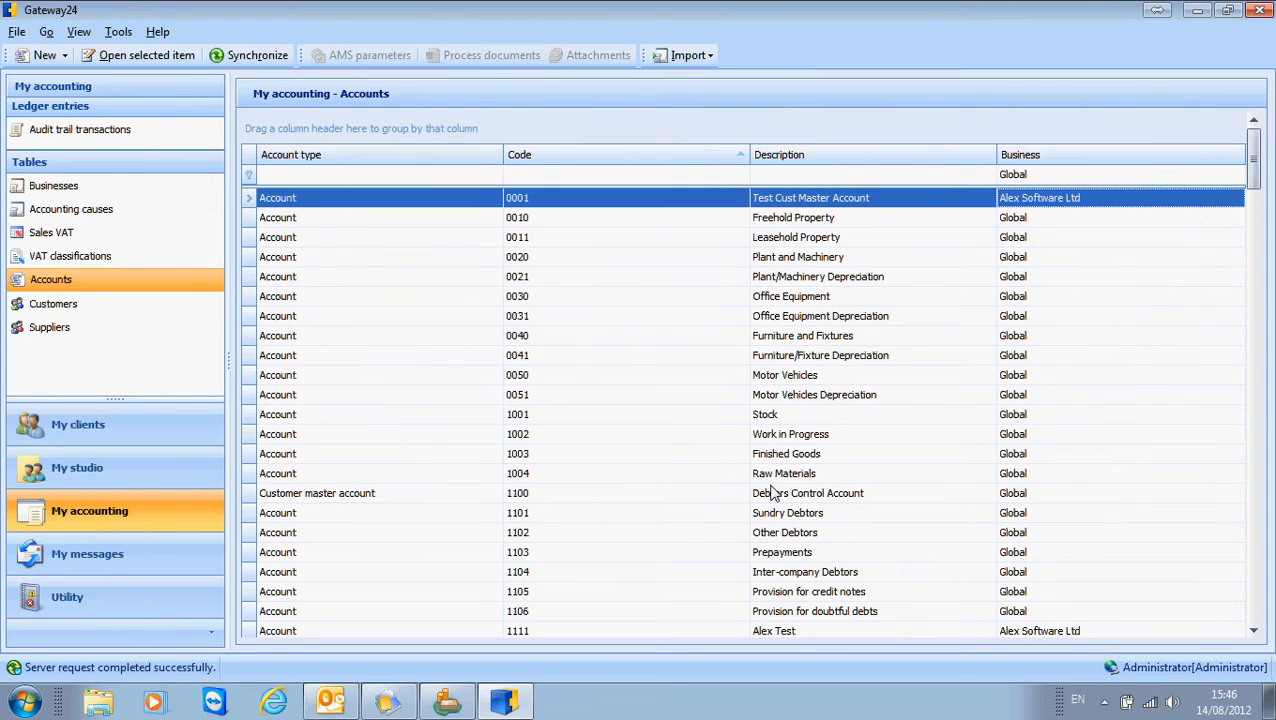
# Filter the account list by code 9911 and select the matching account.
pyautogui.click(537, 176)
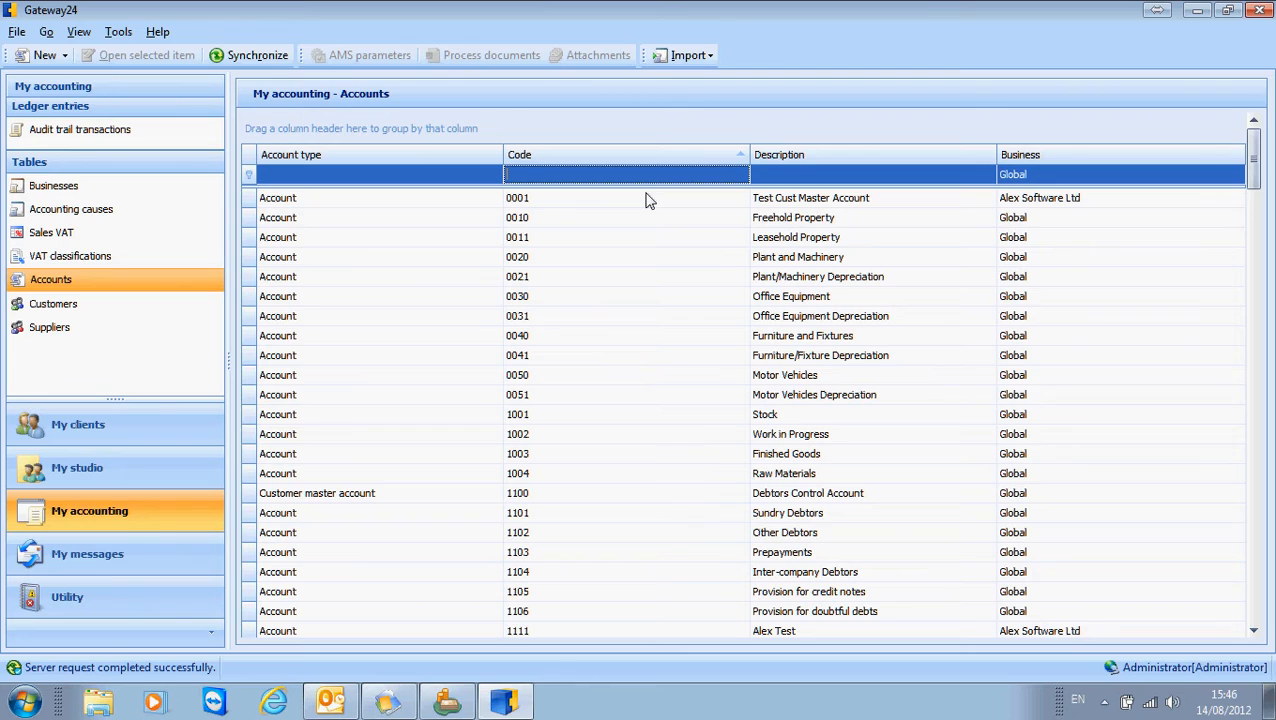
pyautogui.write('9911')
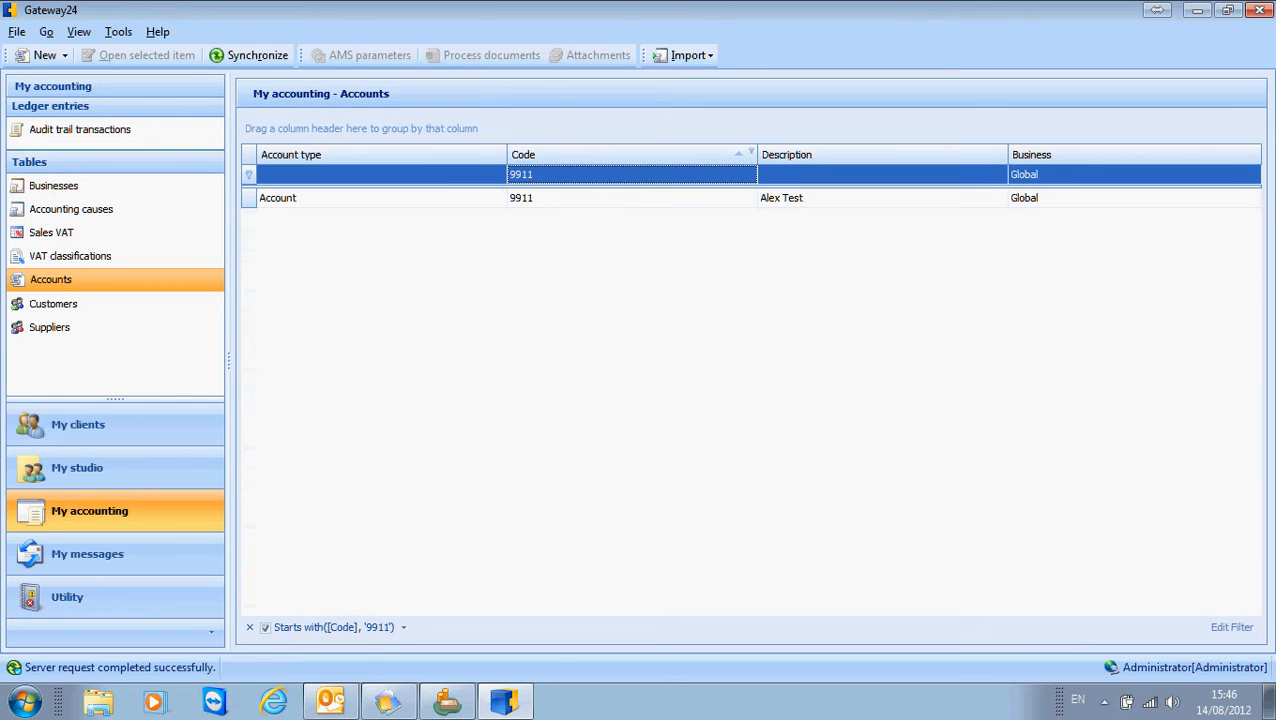
pyautogui.click(372, 203)
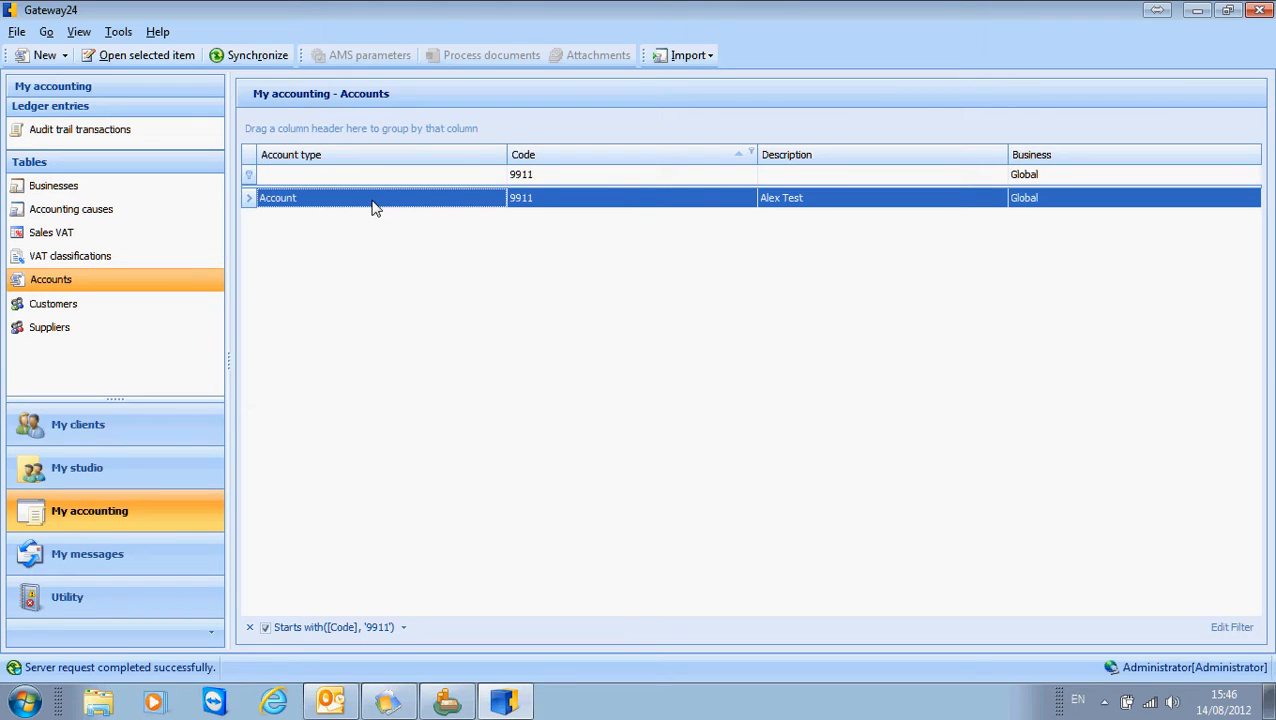
# Switch to Sage 50 Accounts, launch the Gateway24 export tool, and start the standard COA export for Alex Software Ltd.
pyautogui.click(448, 703)
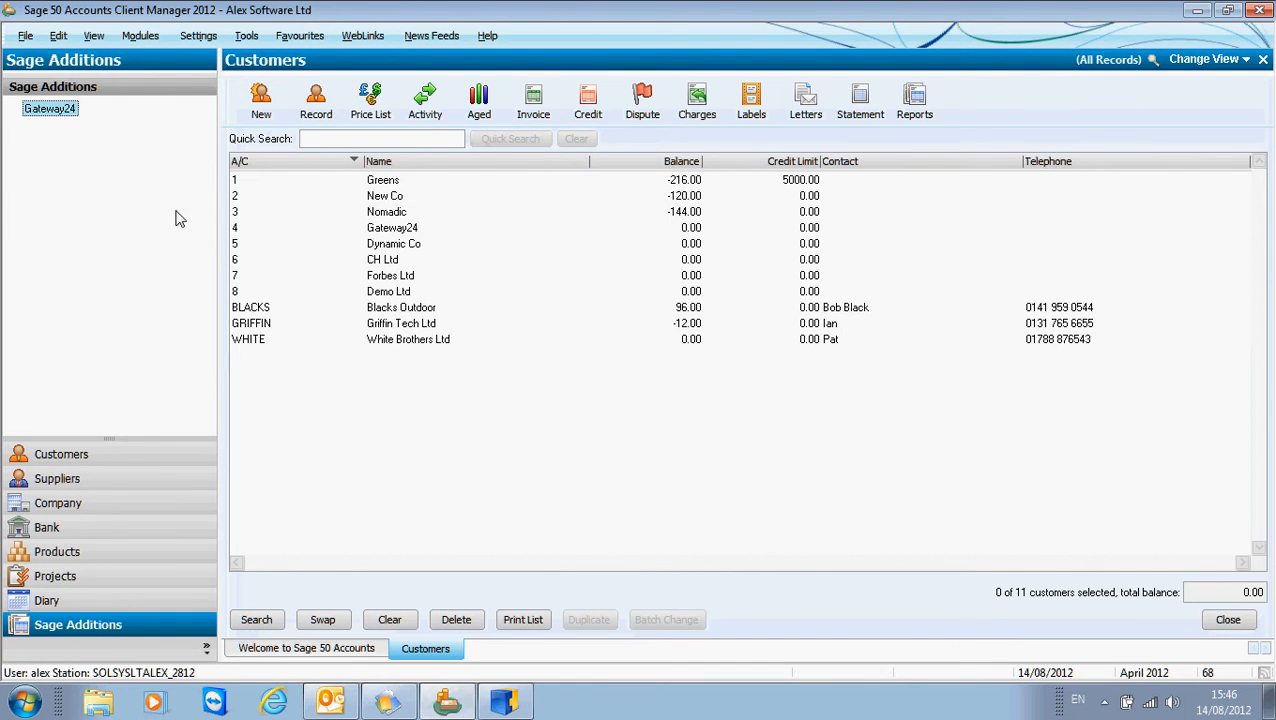
pyautogui.doubleClick(64, 110)
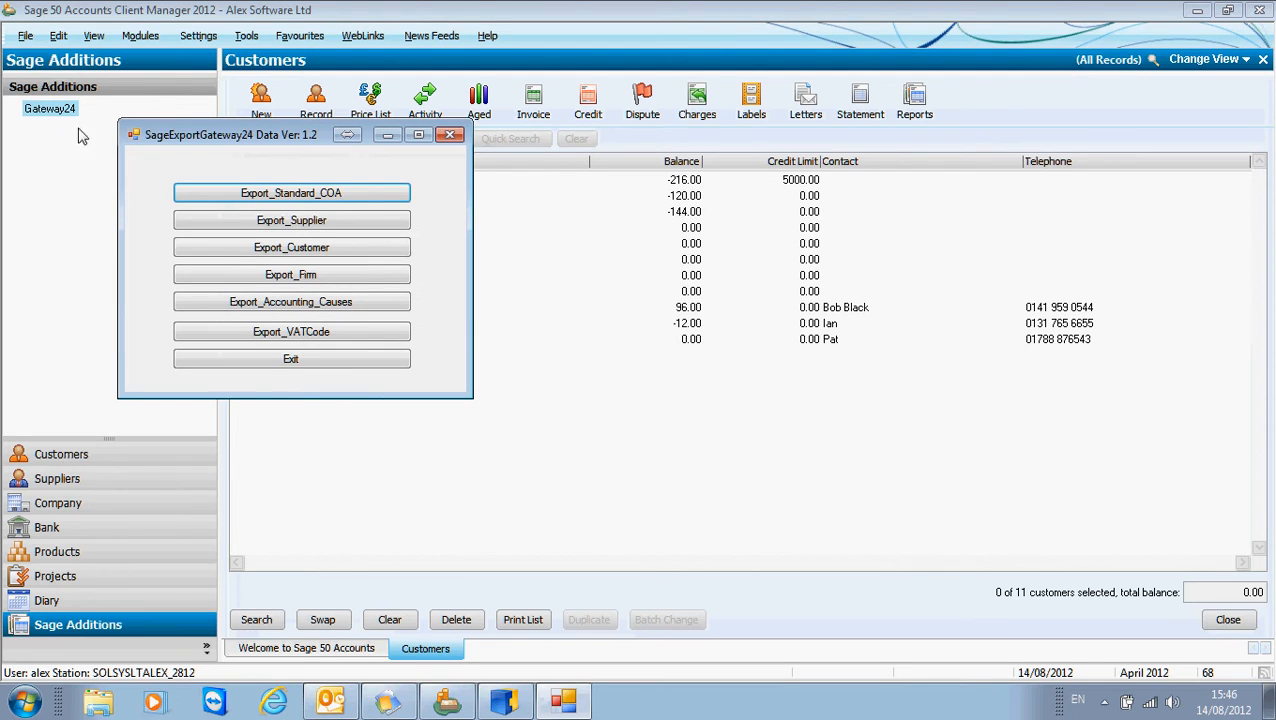
pyautogui.click(308, 196)
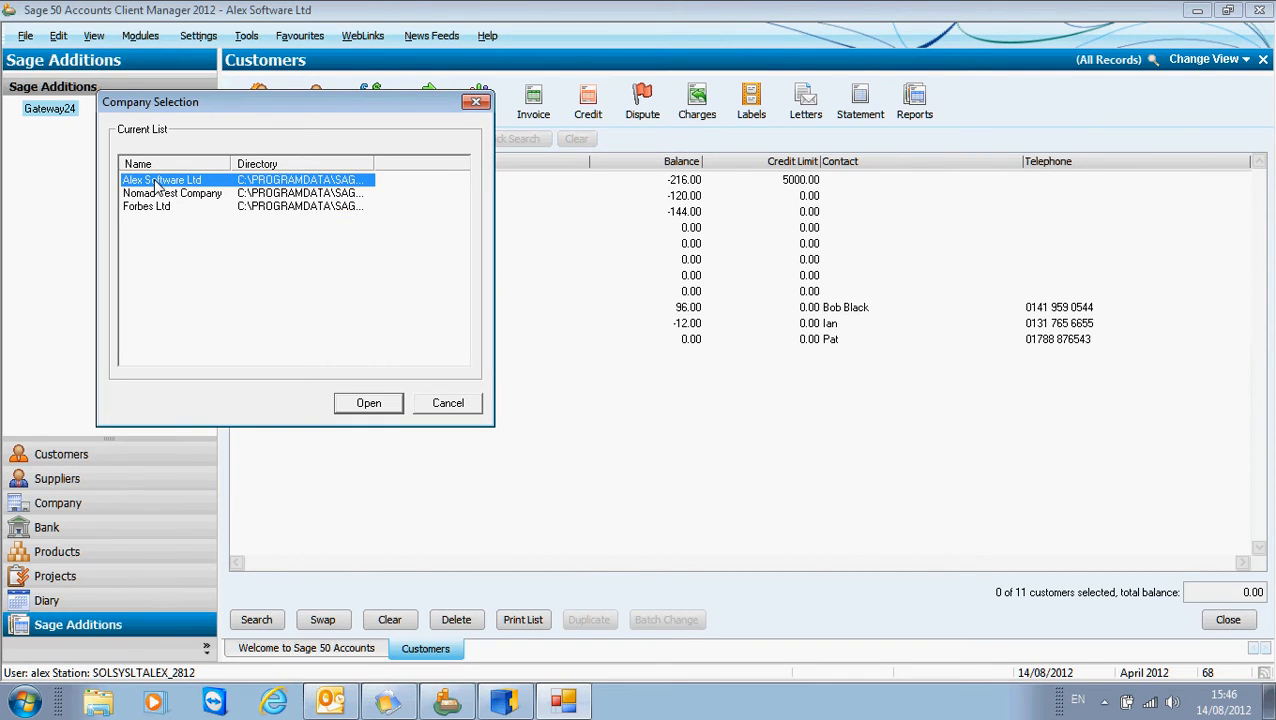
pyautogui.click(368, 407)
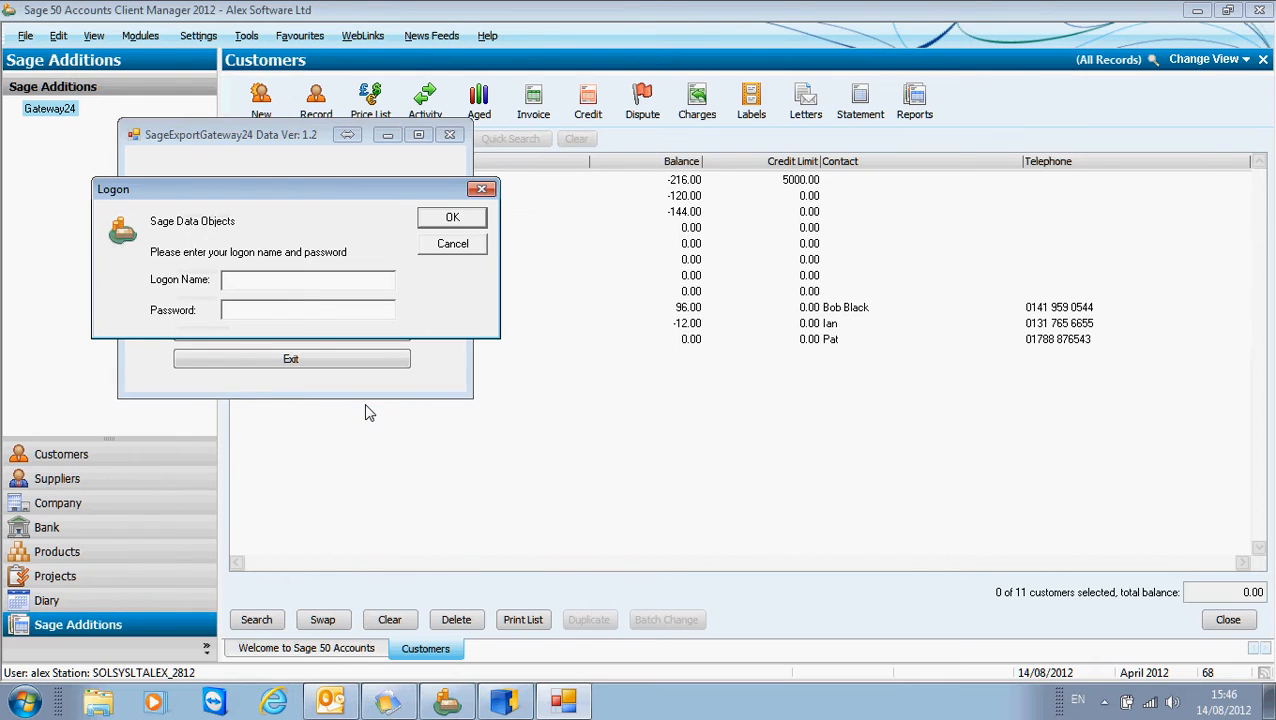
# Enter the logon name for Sage Data Objects to run the export, and exit the export tool.
pyautogui.write('manager')
pyautogui.click(474, 214)
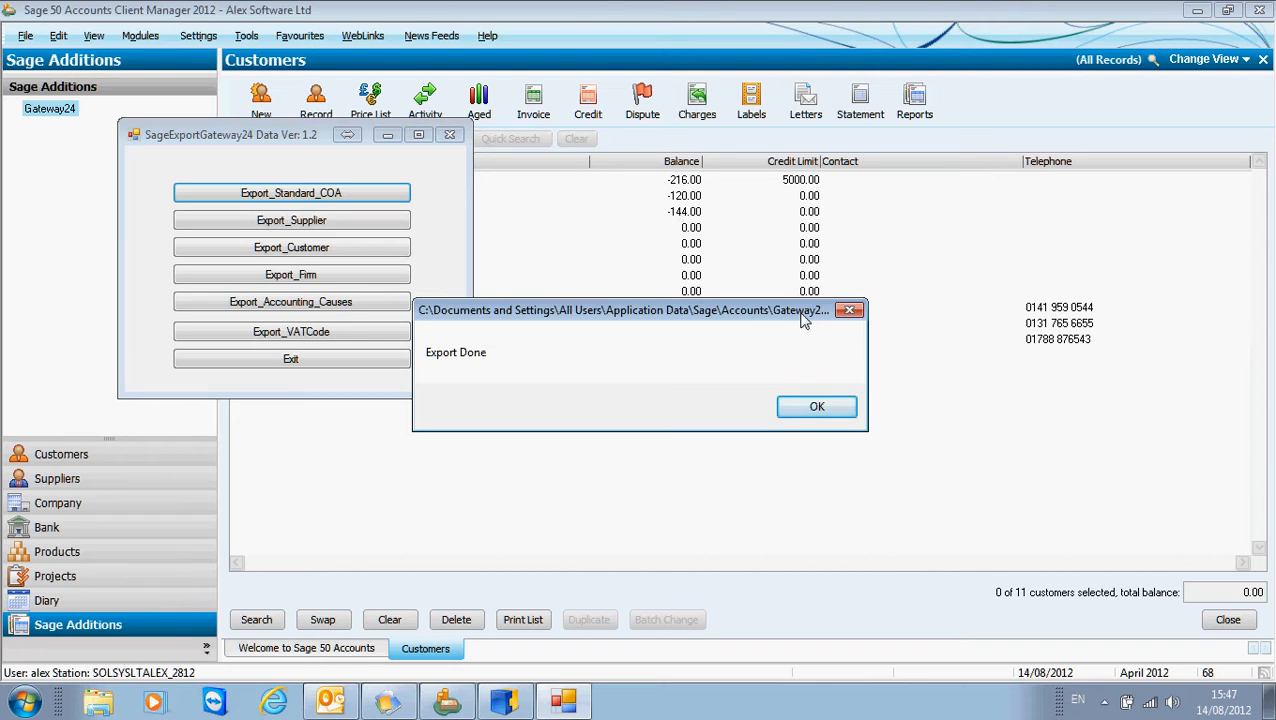
pyautogui.click(817, 412)
pyautogui.click(360, 360)
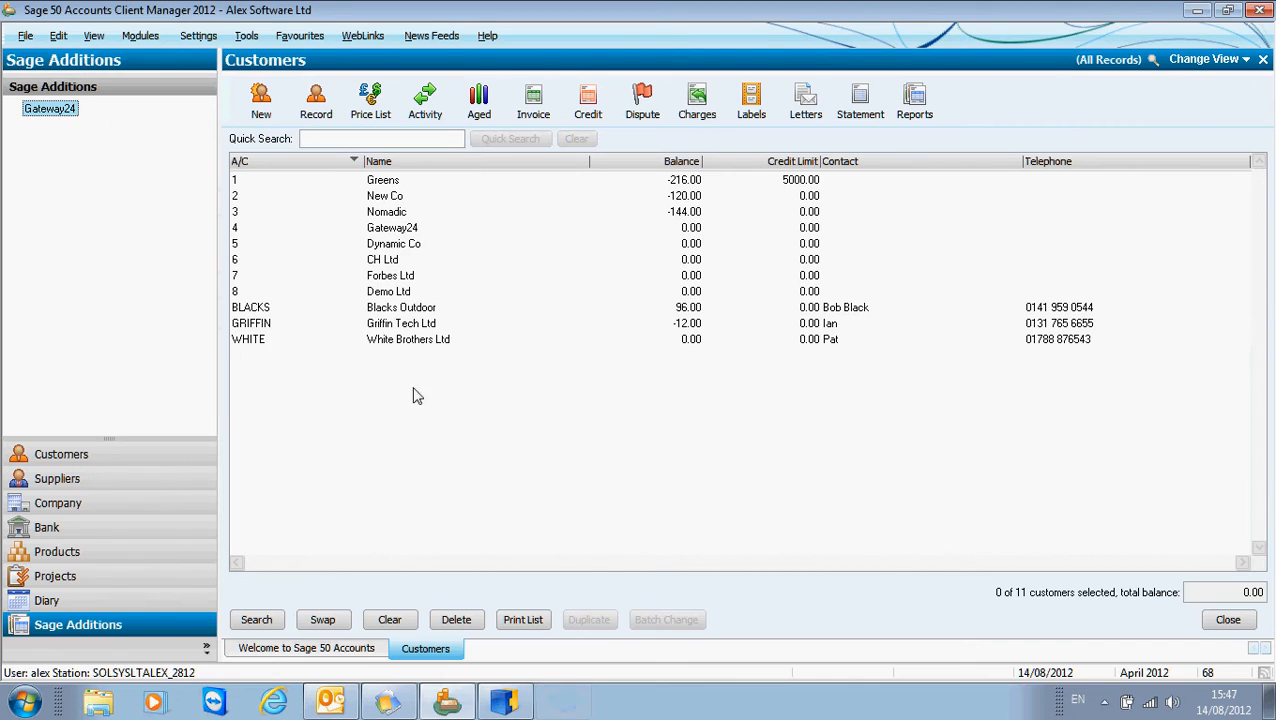
# Switch back to Gateway24 and load the Import_Standard_COA file for importing accounts from CSV.
pyautogui.click(504, 701)
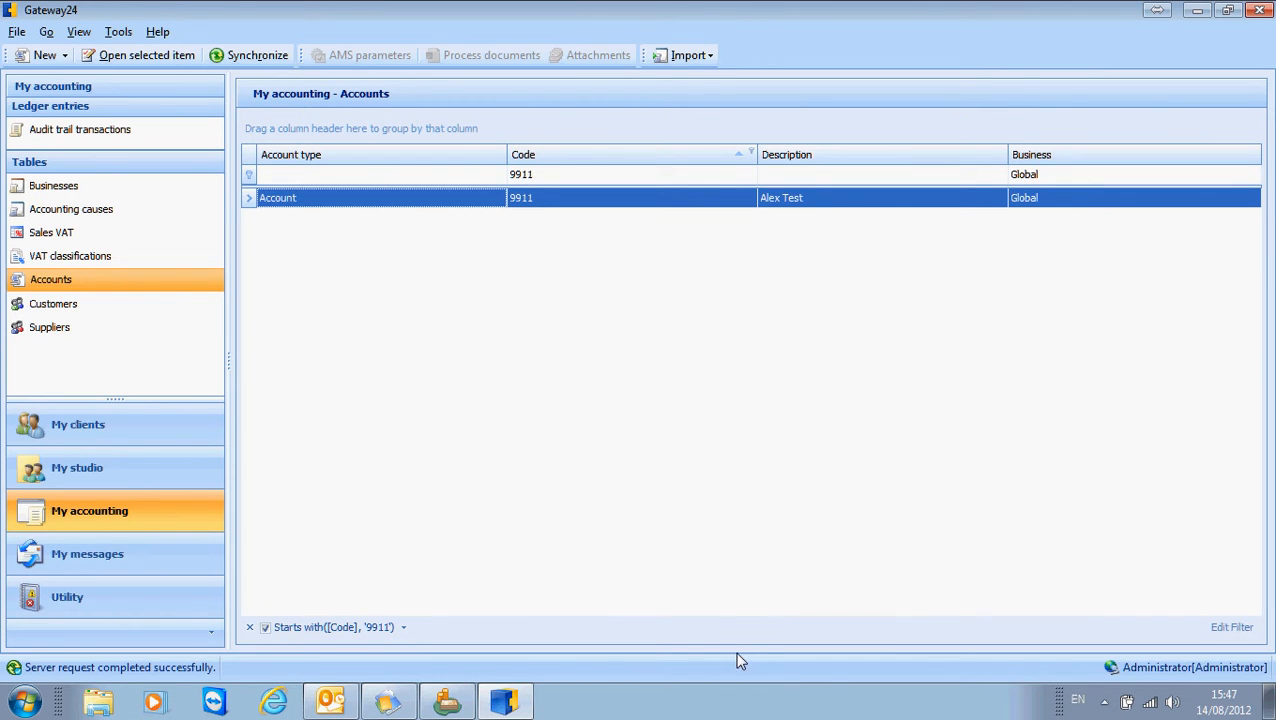
pyautogui.click(710, 56)
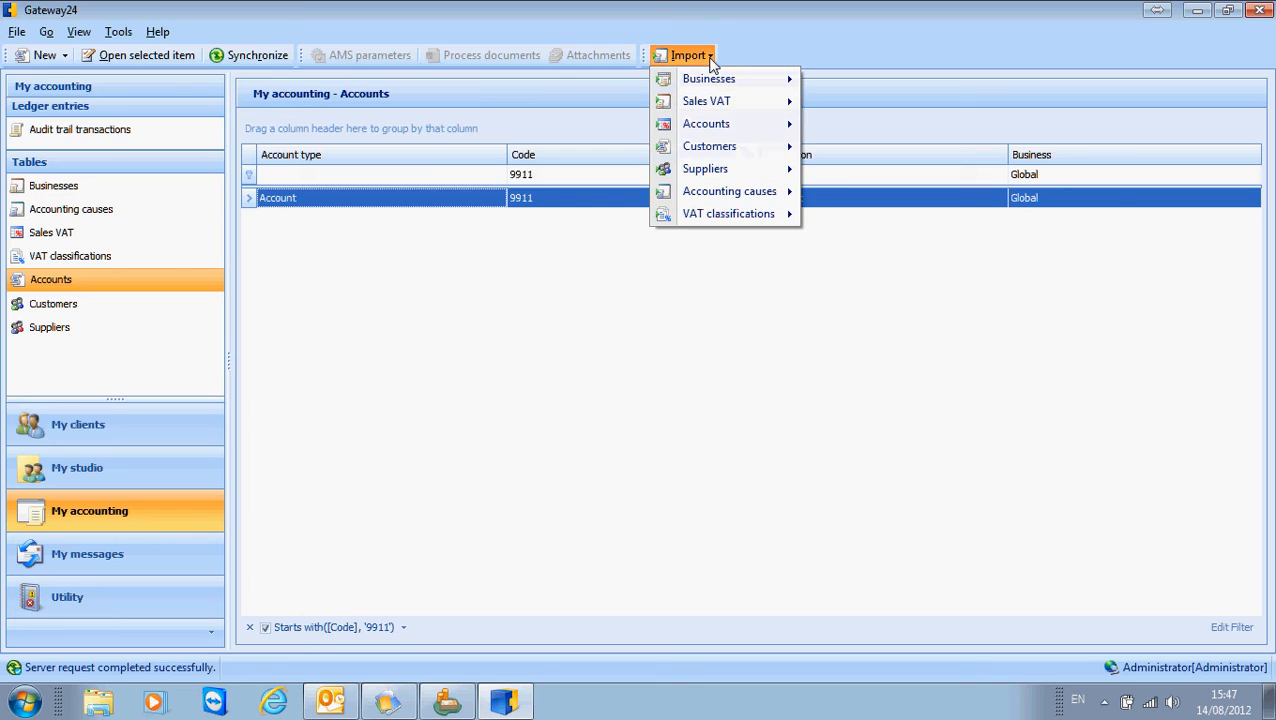
pyautogui.moveTo(726, 134)
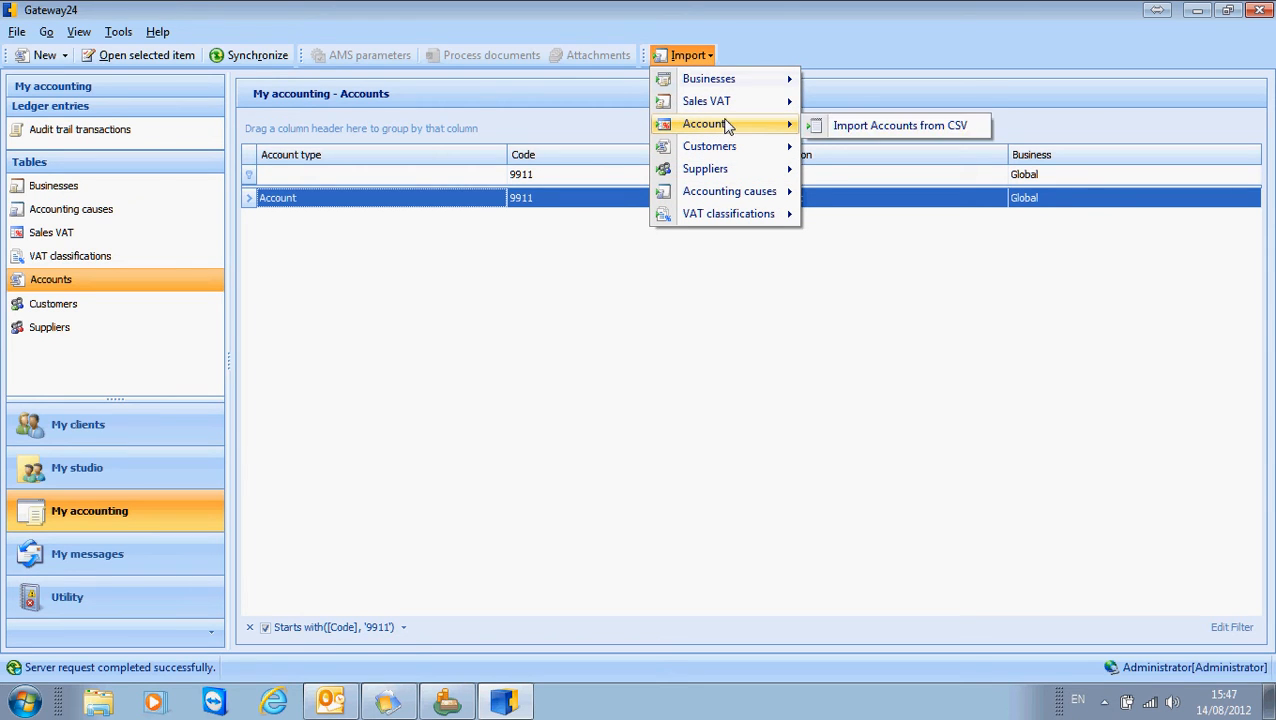
pyautogui.click(866, 127)
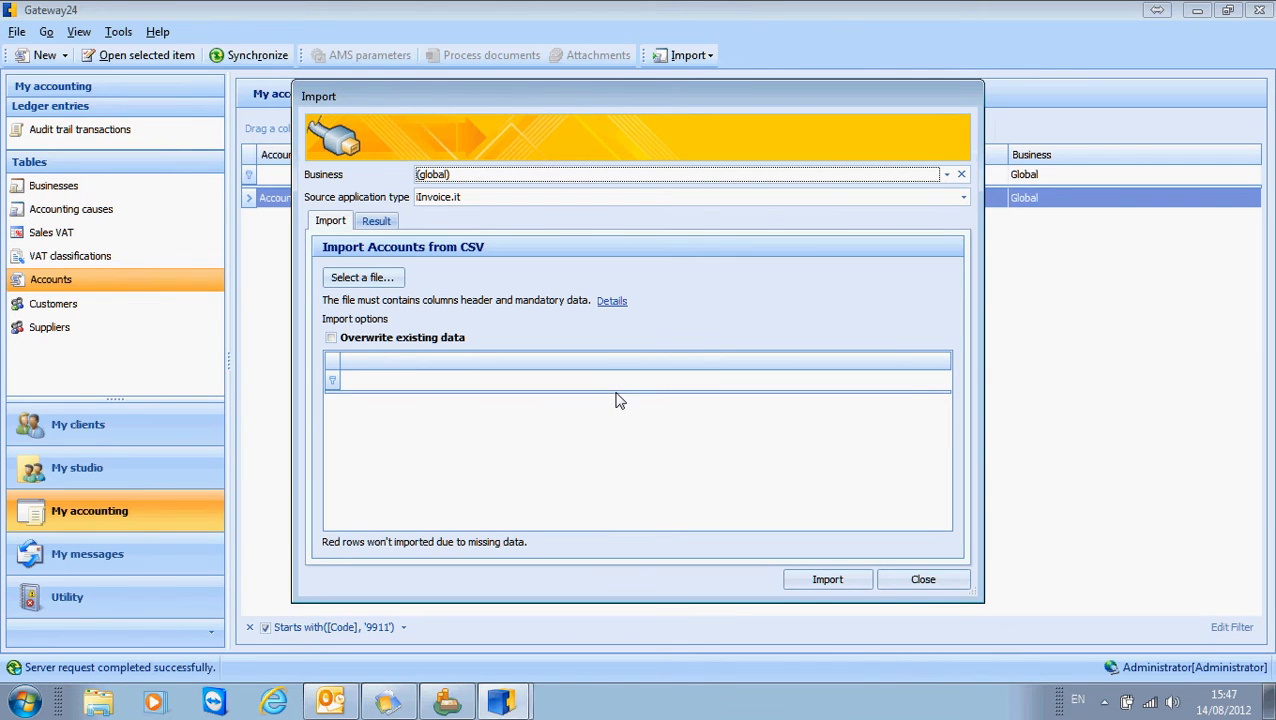
pyautogui.click(394, 280)
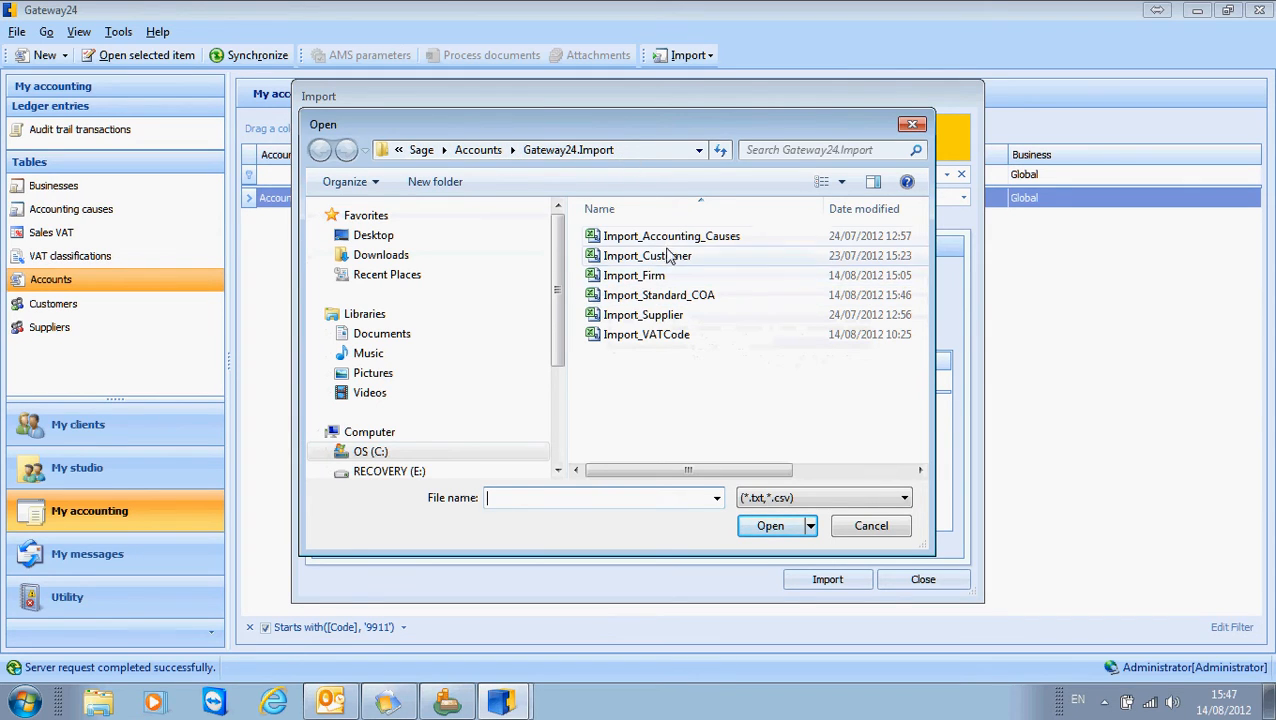
pyautogui.click(665, 297)
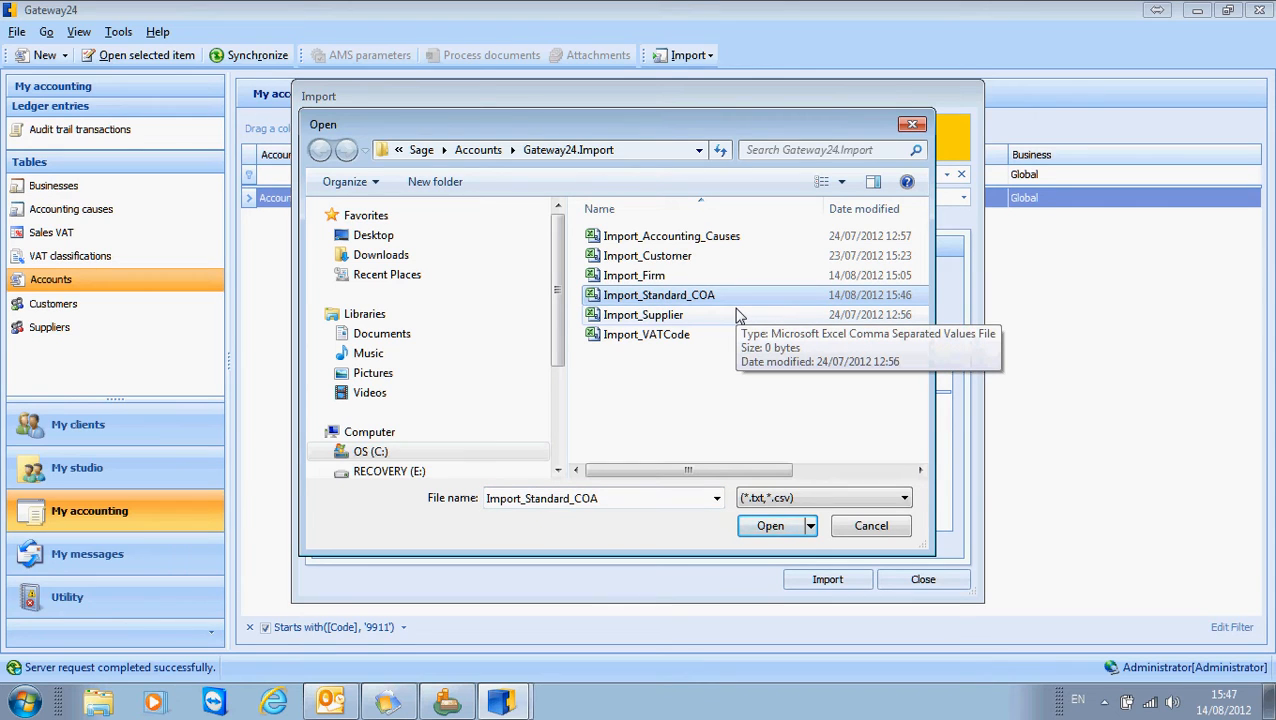
pyautogui.click(772, 527)
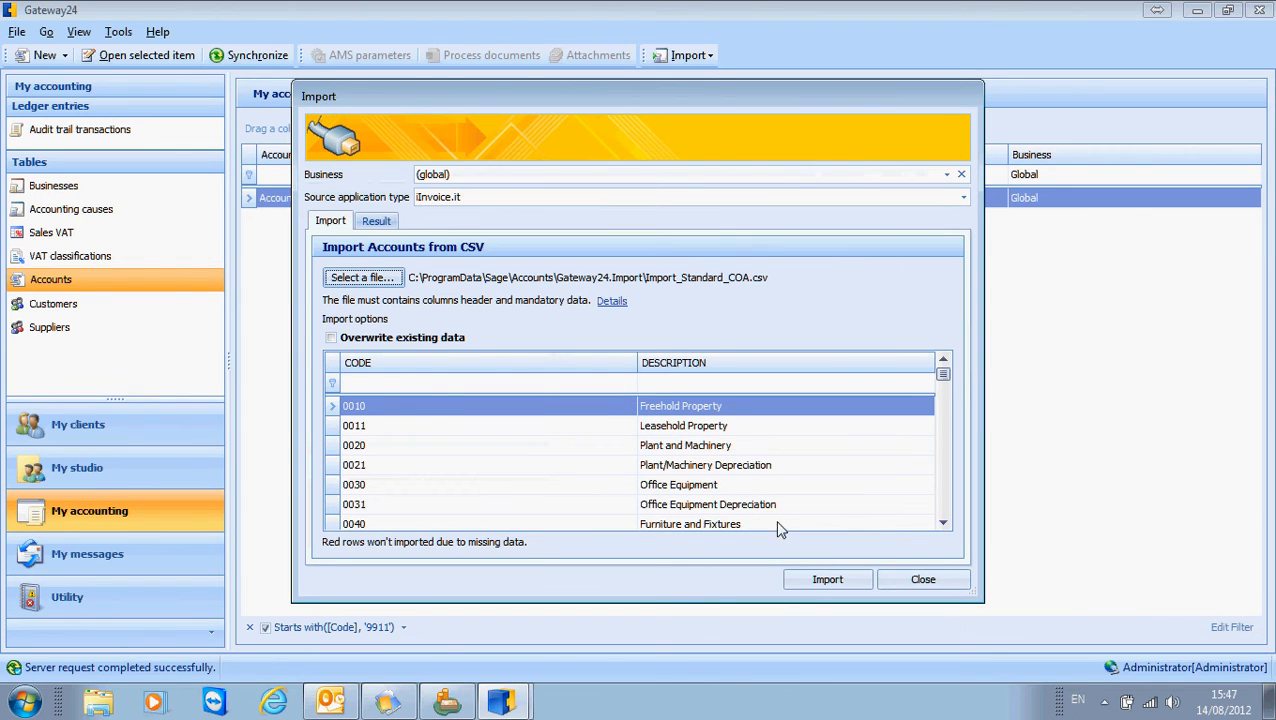
# Examine the account codes and descriptions in the CSV import preview through to the last row.
pyautogui.moveTo(640, 100); pyautogui.dragTo(641, 57)
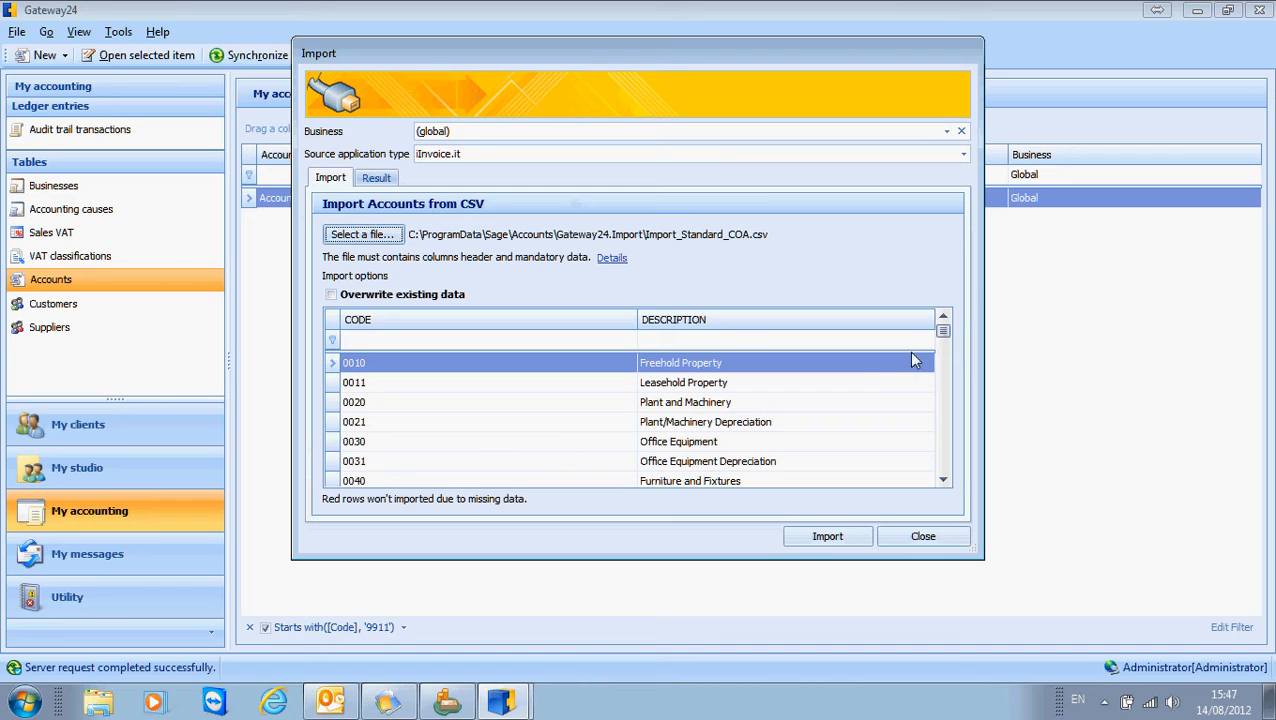
pyautogui.click(944, 460)
pyautogui.click(944, 460)
pyautogui.click(944, 460)
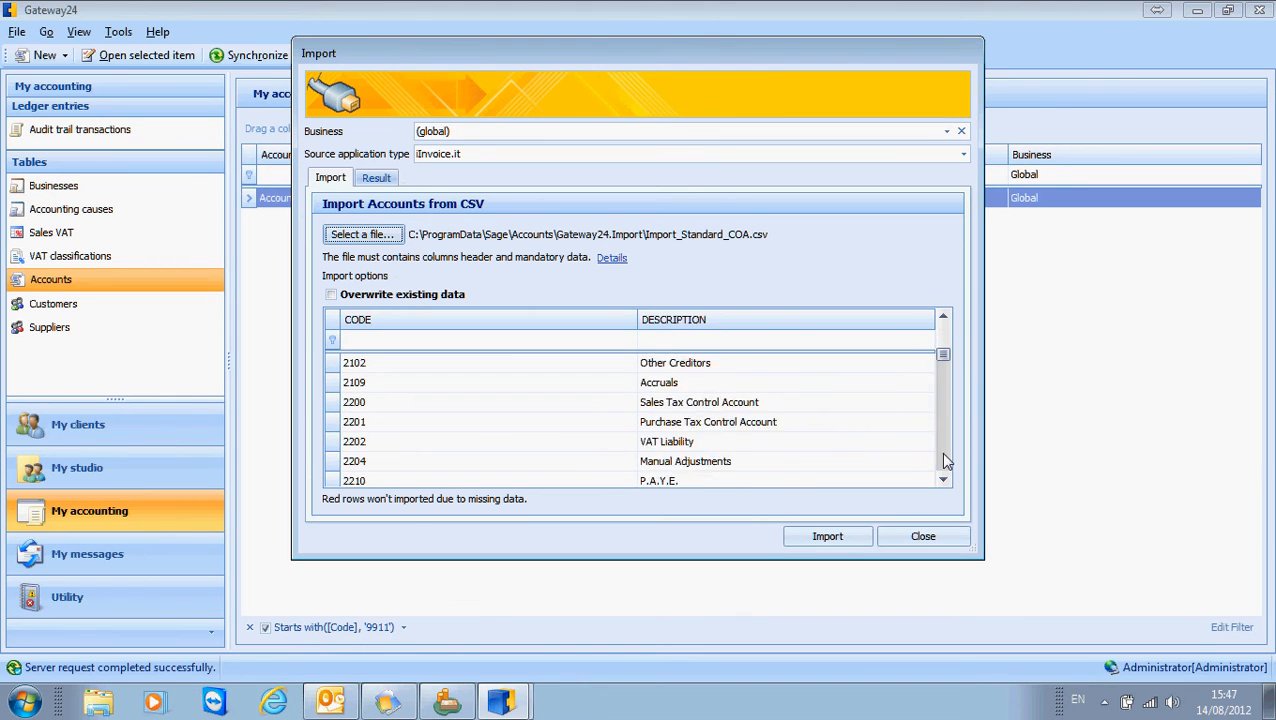
pyautogui.click(944, 460)
pyautogui.click(944, 460)
pyautogui.click(944, 460)
pyautogui.click(944, 460)
pyautogui.click(944, 460)
pyautogui.click(944, 460)
pyautogui.click(944, 460)
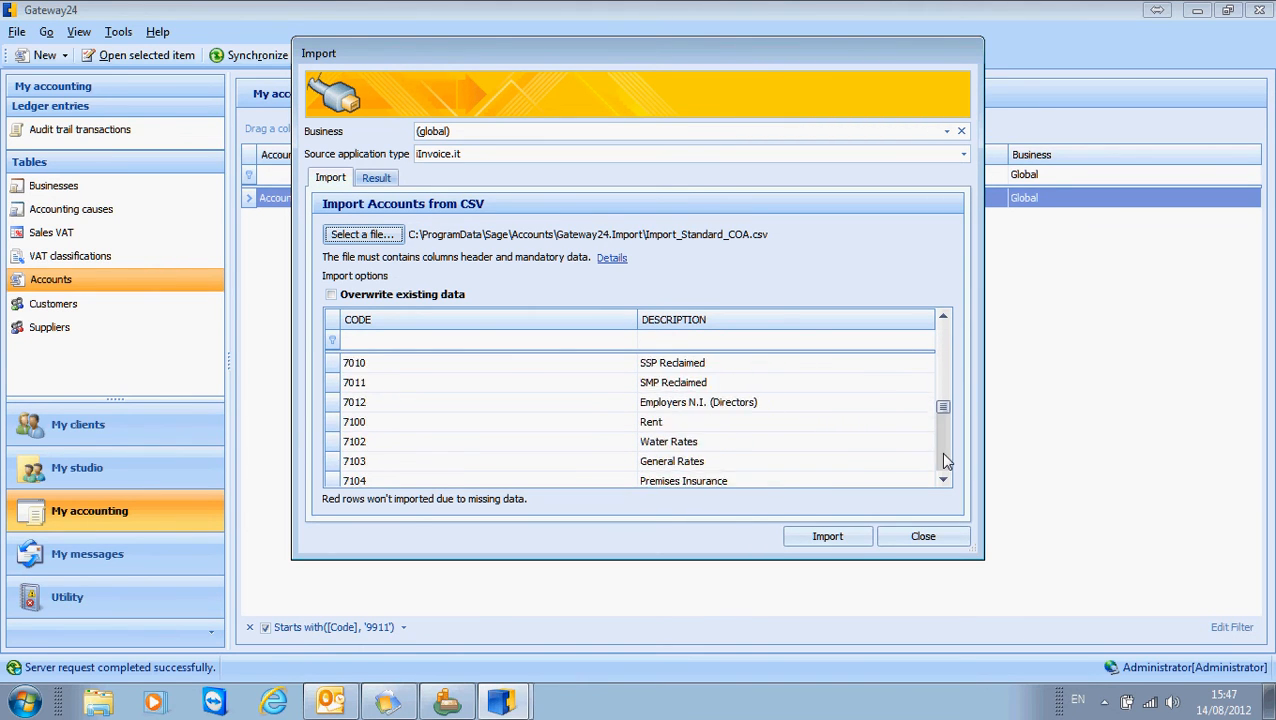
pyautogui.click(944, 460)
pyautogui.click(944, 460)
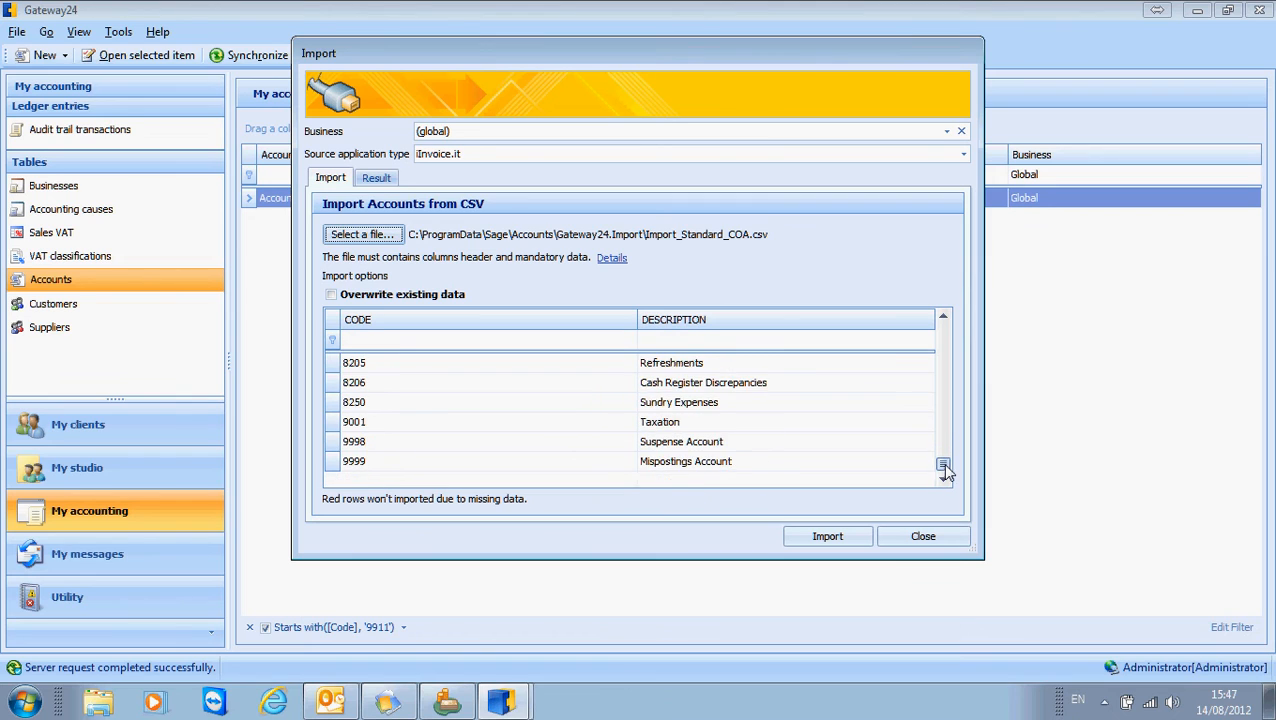
# Check which businesses the accounts CSV import can target, and close the import dialog without importing.
pyautogui.moveTo(943, 467); pyautogui.dragTo(943, 330)
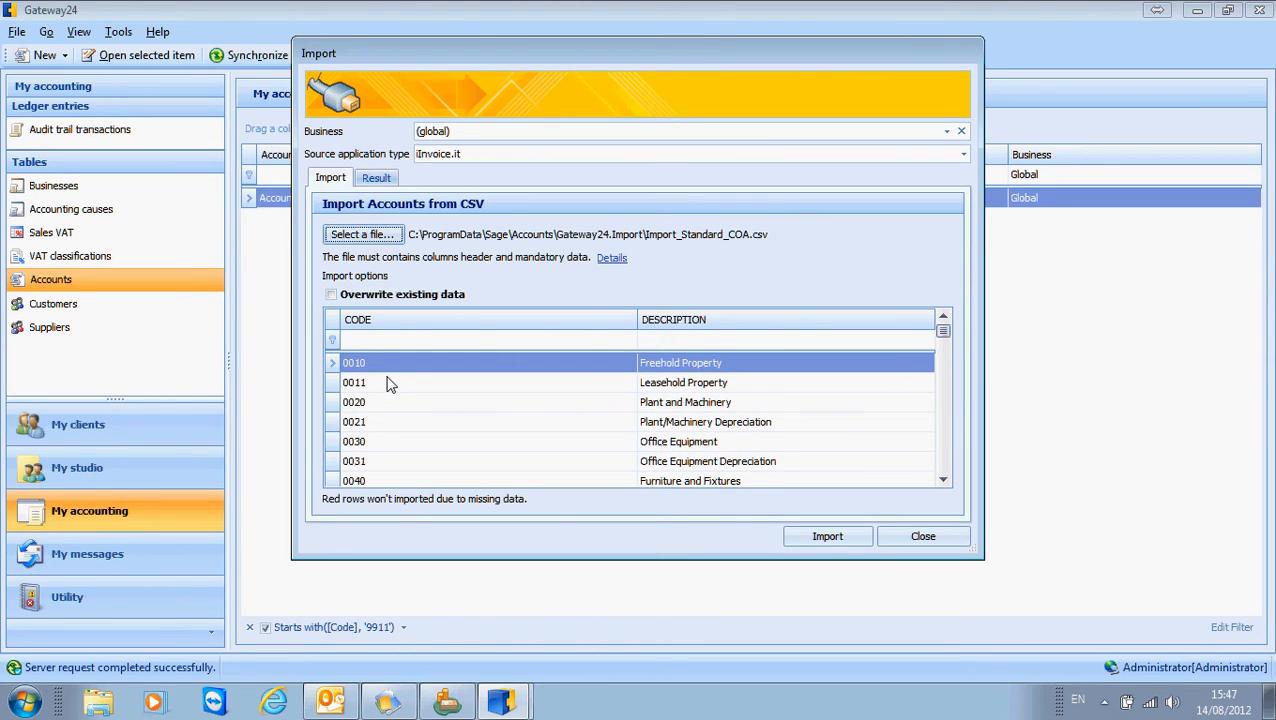
pyautogui.click(947, 133)
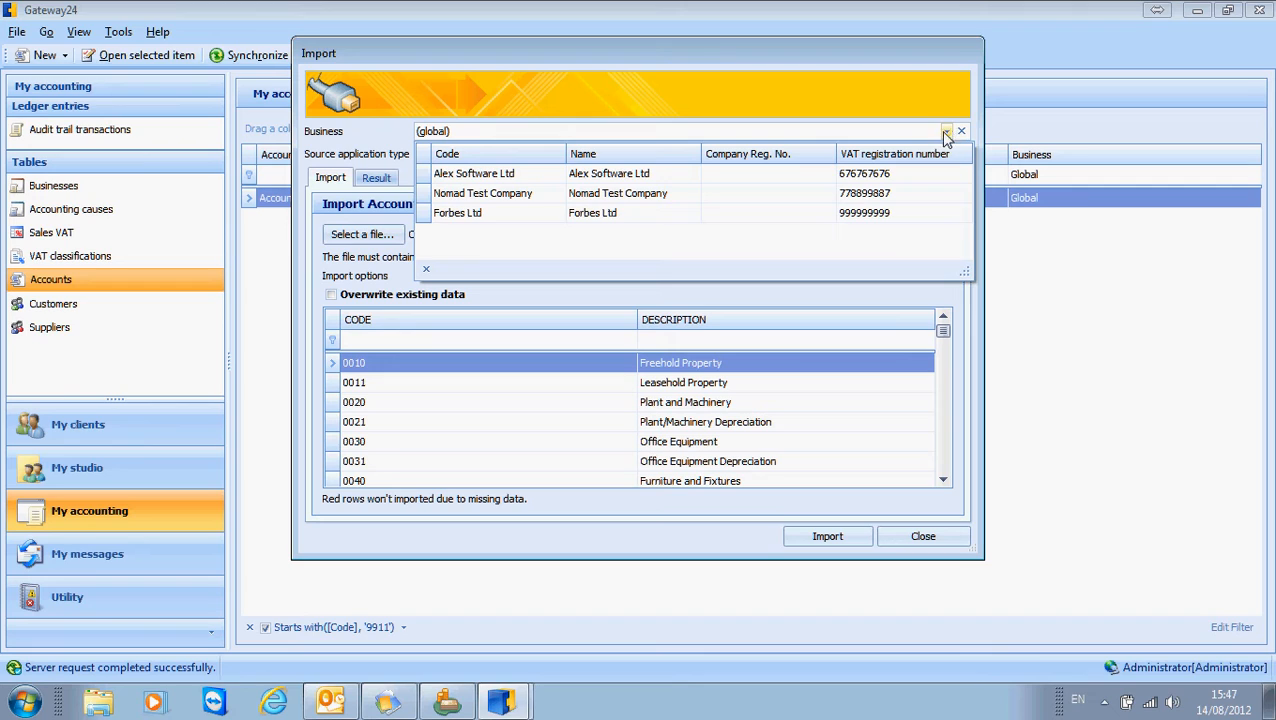
pyautogui.click(628, 95)
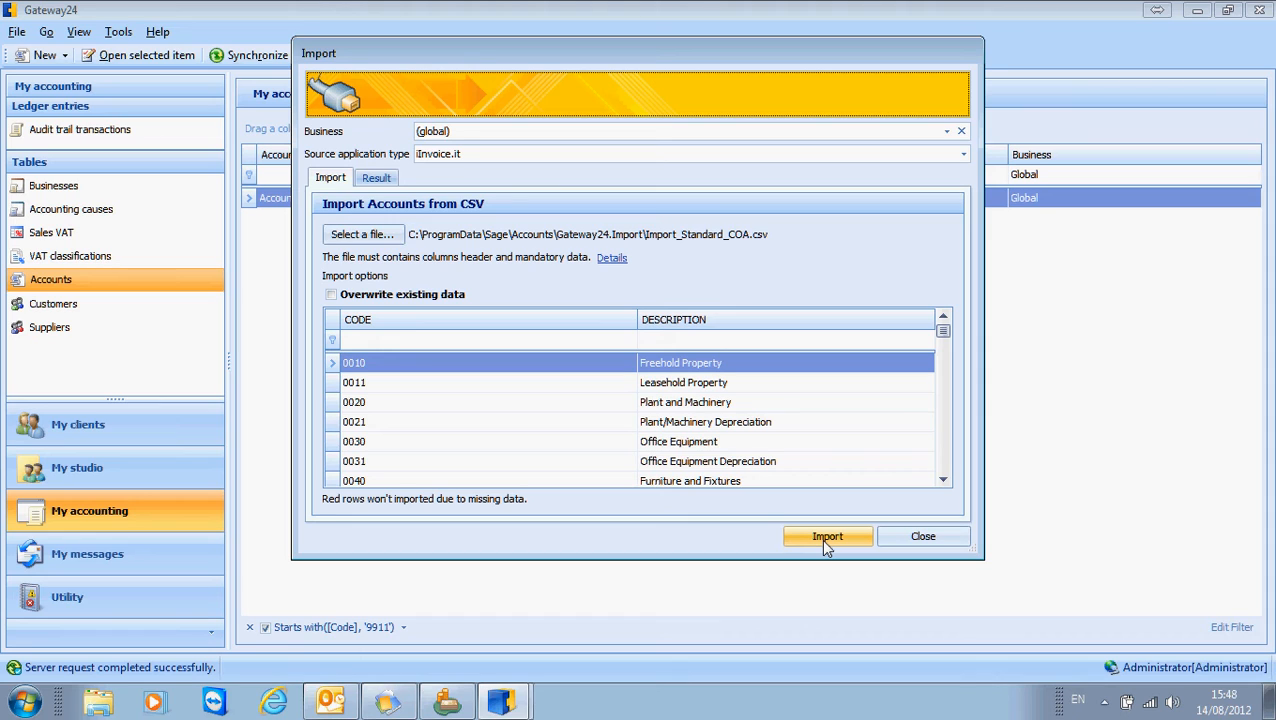
pyautogui.click(920, 538)
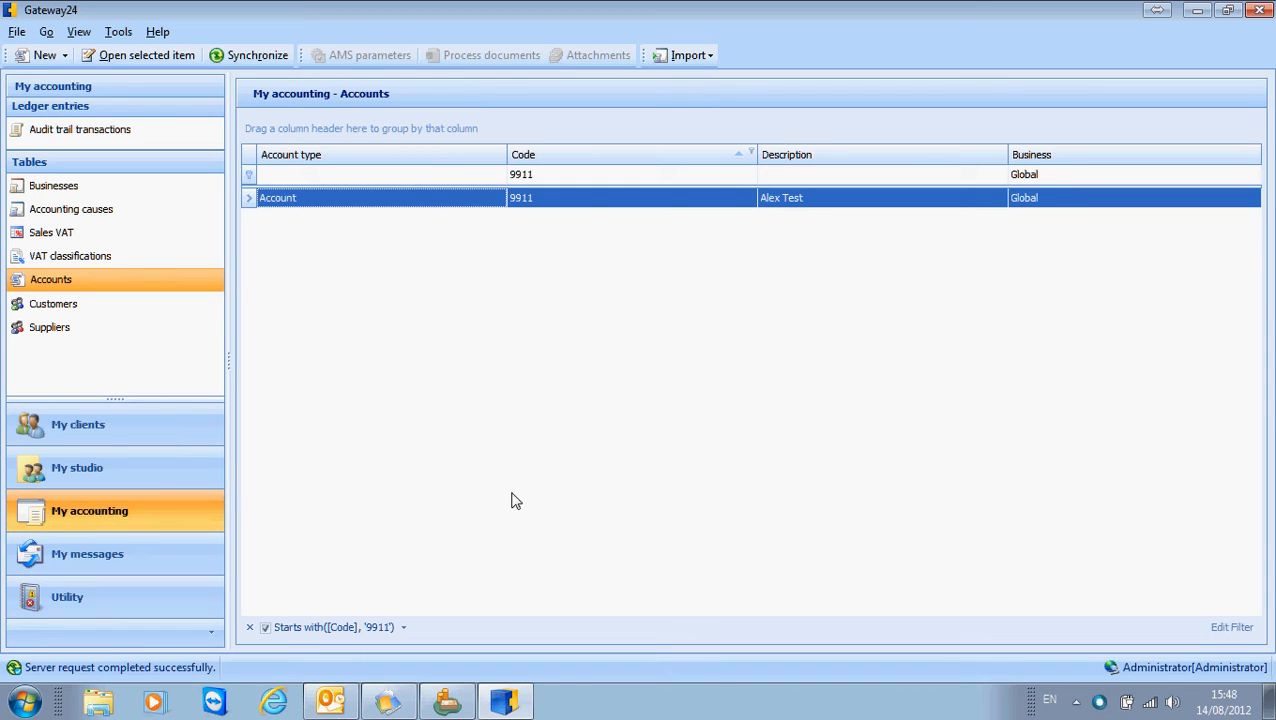
# Show the Sales VAT table and examine which accounting records can be created manually or imported from CSV.
pyautogui.click(72, 238)
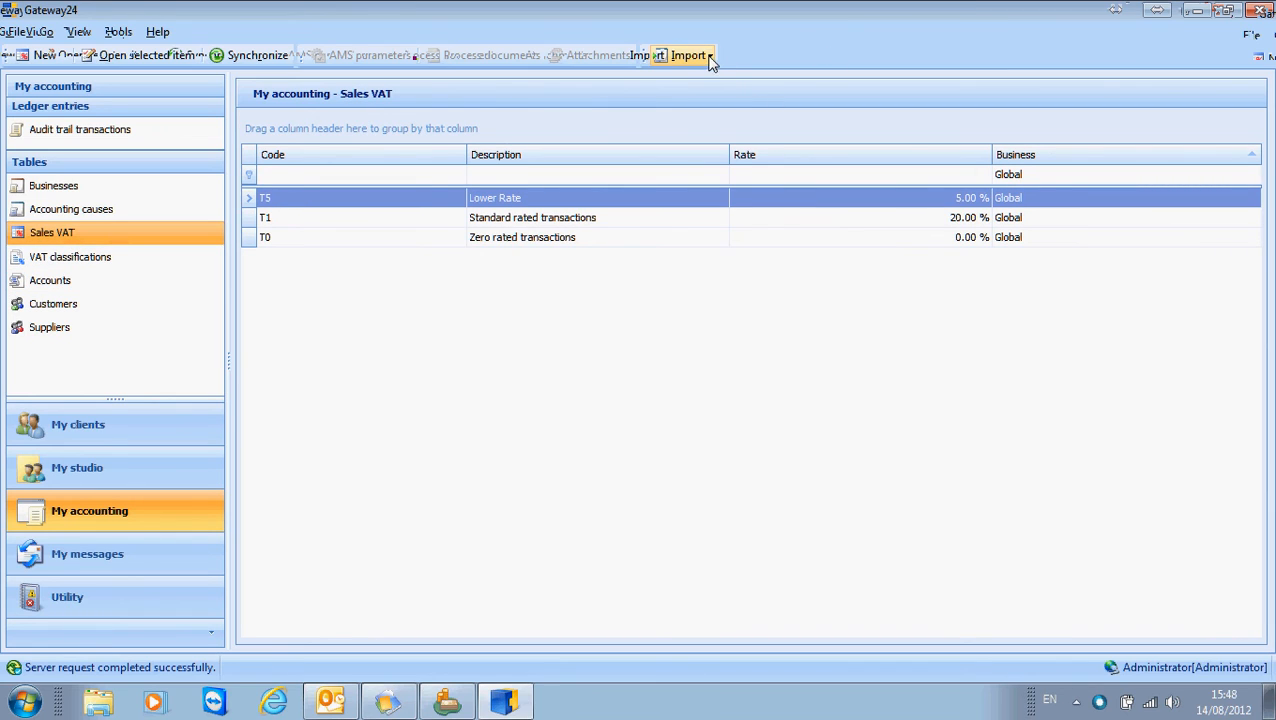
pyautogui.click(62, 56)
pyautogui.moveTo(136, 195)
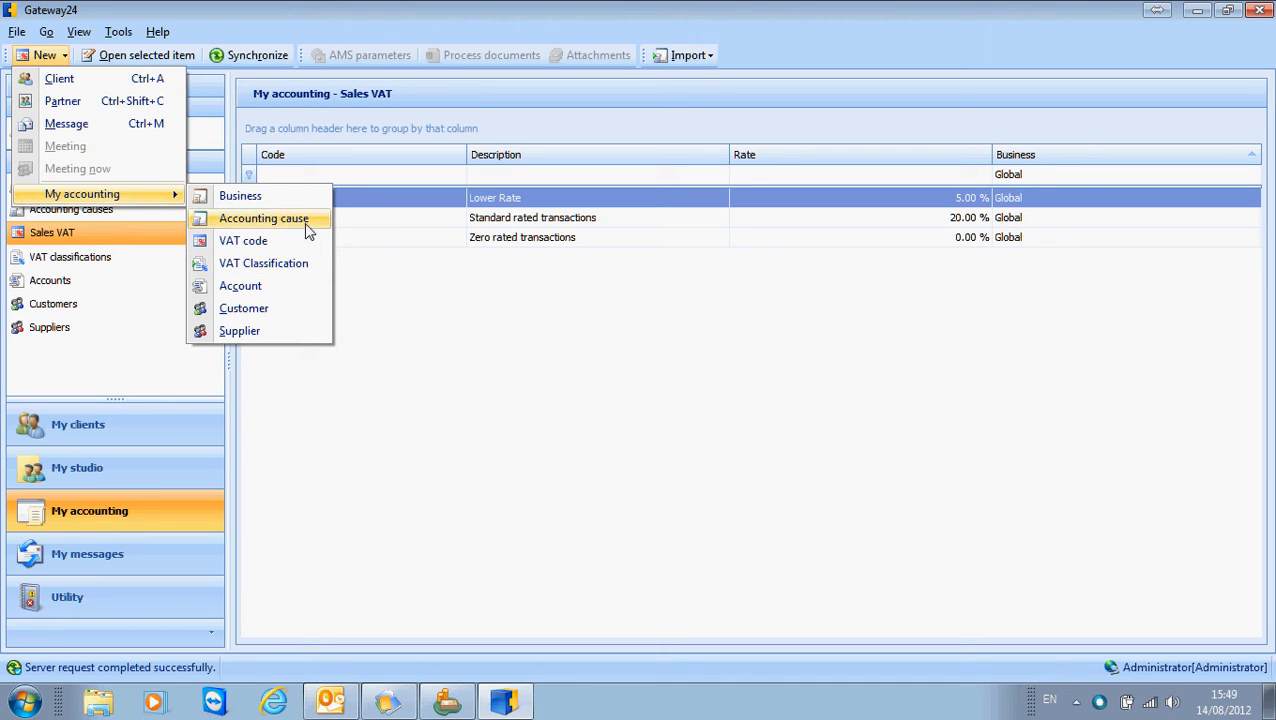
pyautogui.click(710, 57)
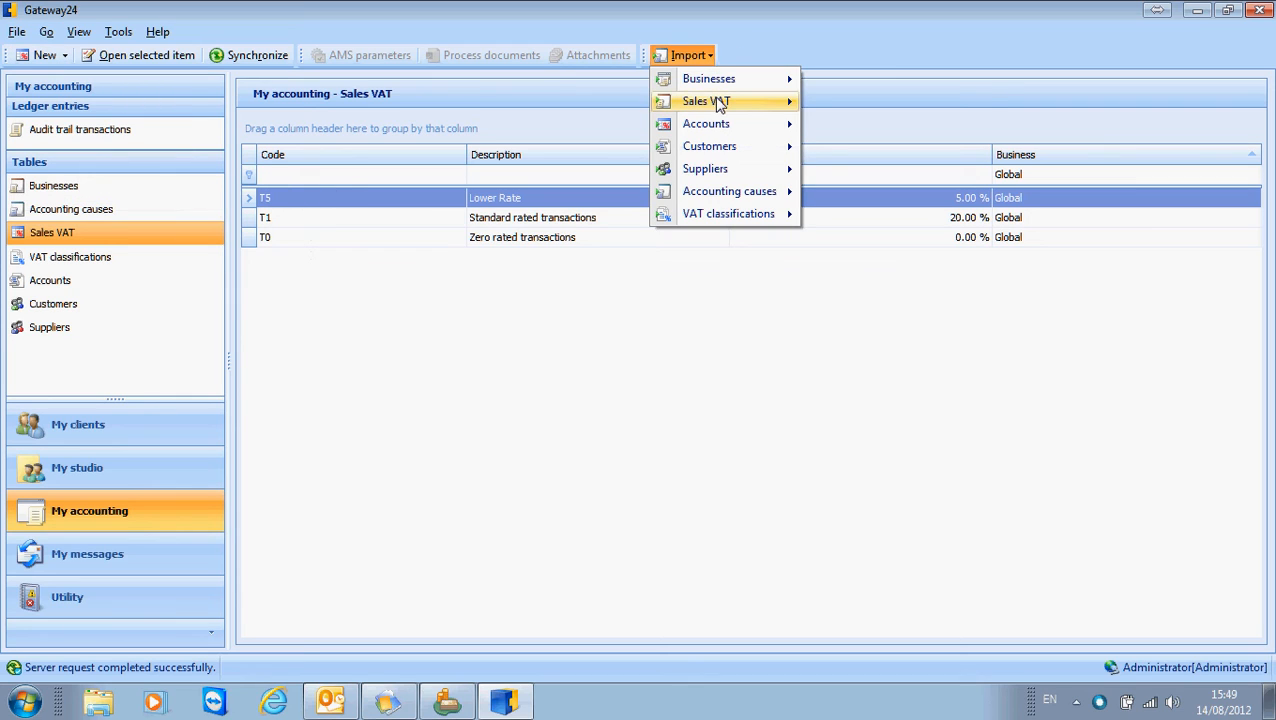
pyautogui.moveTo(720, 104)
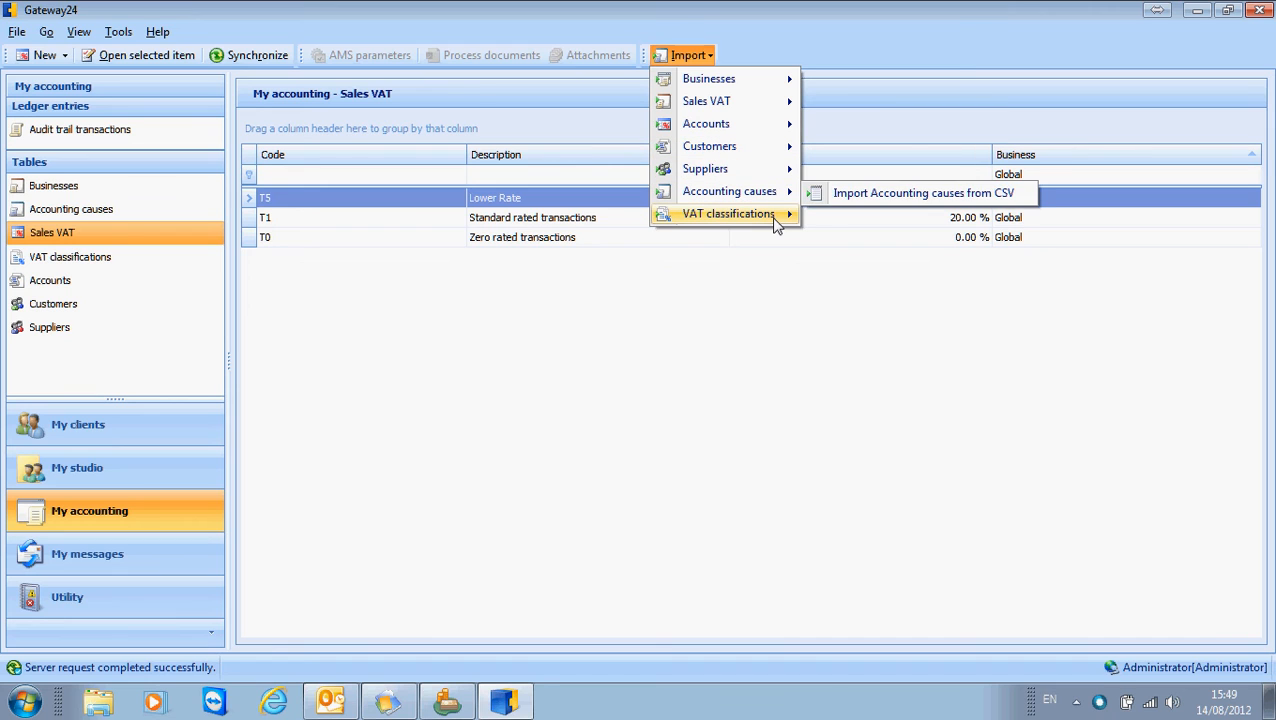
pyautogui.moveTo(777, 220)
pyautogui.click(749, 336)
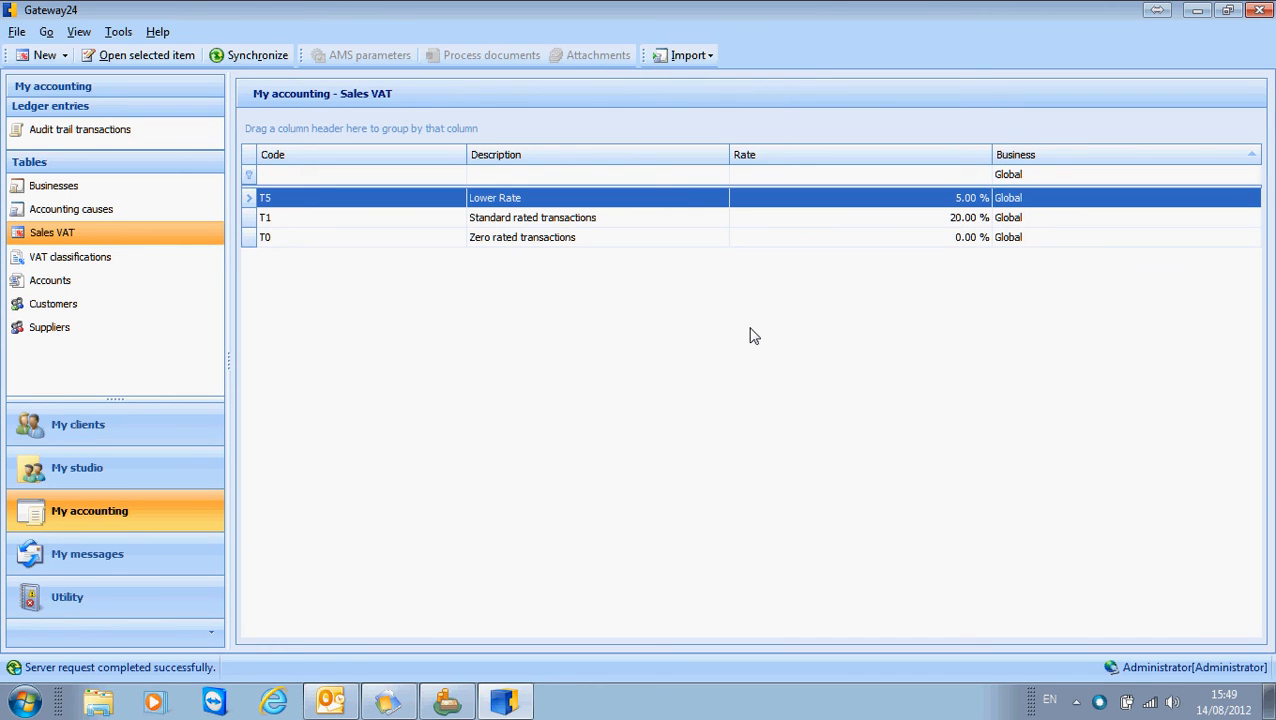
# Switch to Sage 50 Accounts, view the export options in the Gateway24 export tool, and close the tool.
pyautogui.click(447, 700)
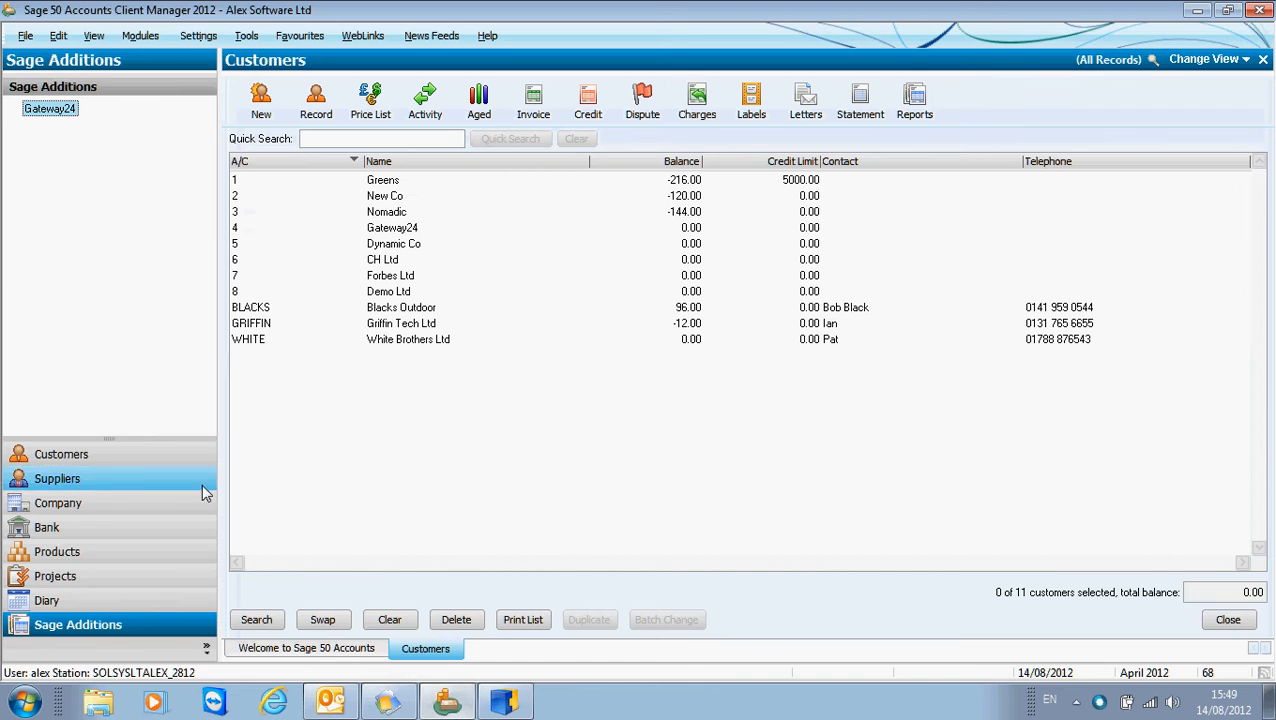
pyautogui.doubleClick(60, 112)
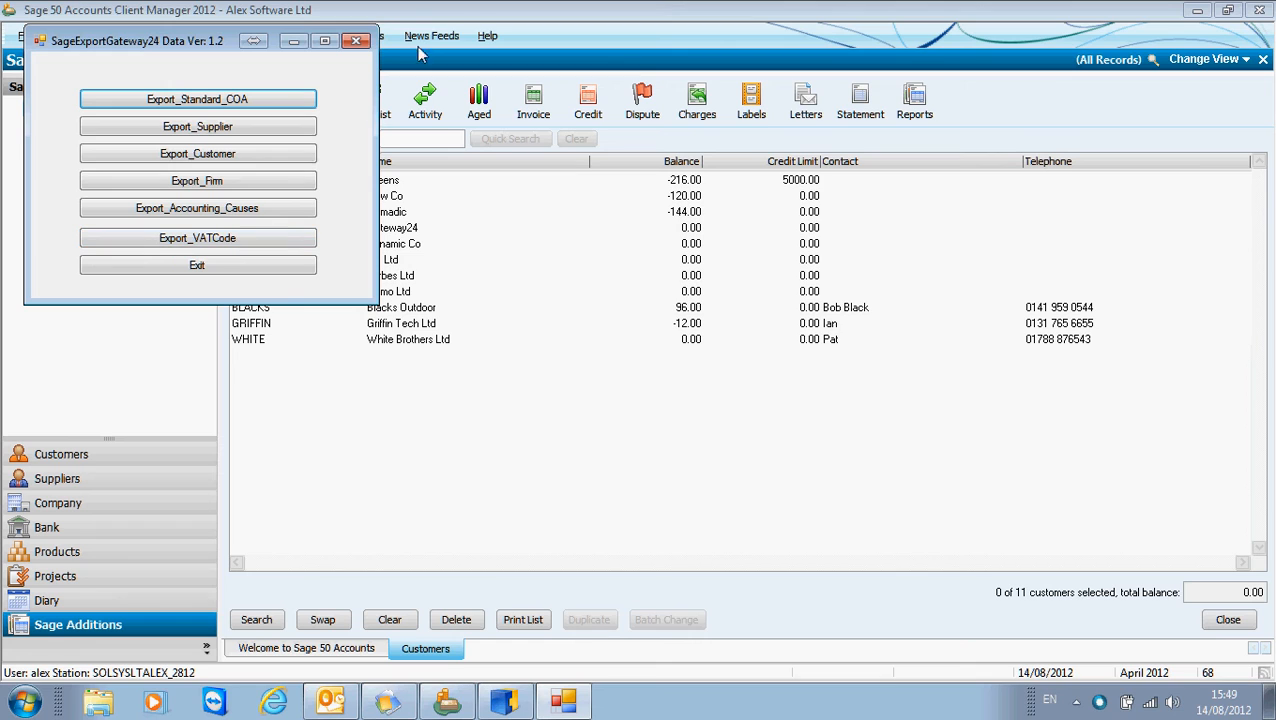
pyautogui.click(358, 42)
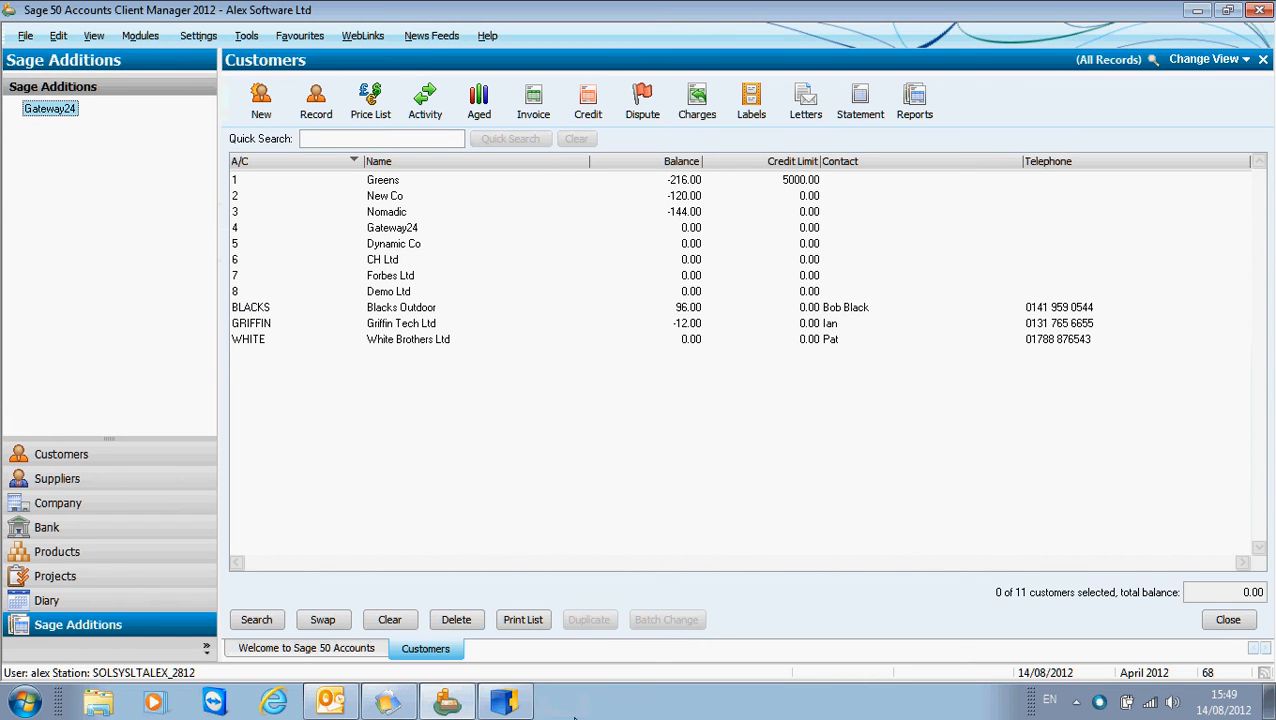
# Switch back to Gateway24 and review the accounting causes, Sales VAT, VAT classifications and accounts tables.
pyautogui.click(503, 705)
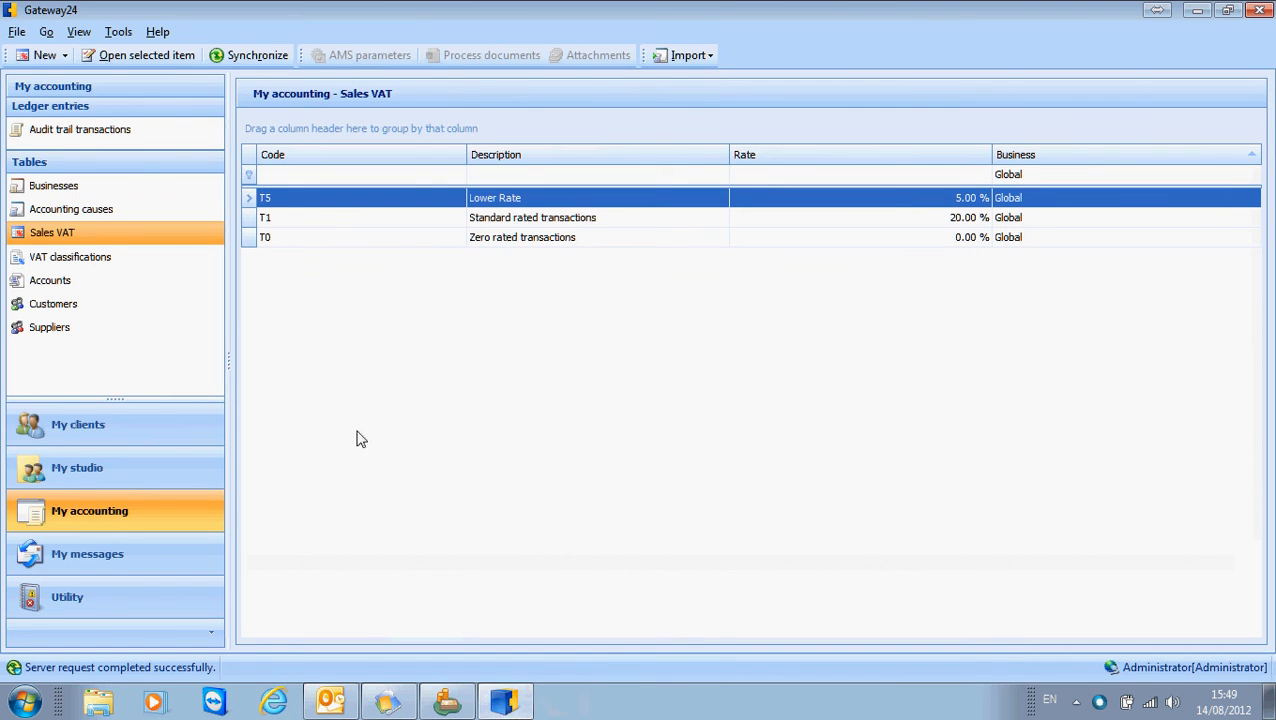
pyautogui.click(68, 212)
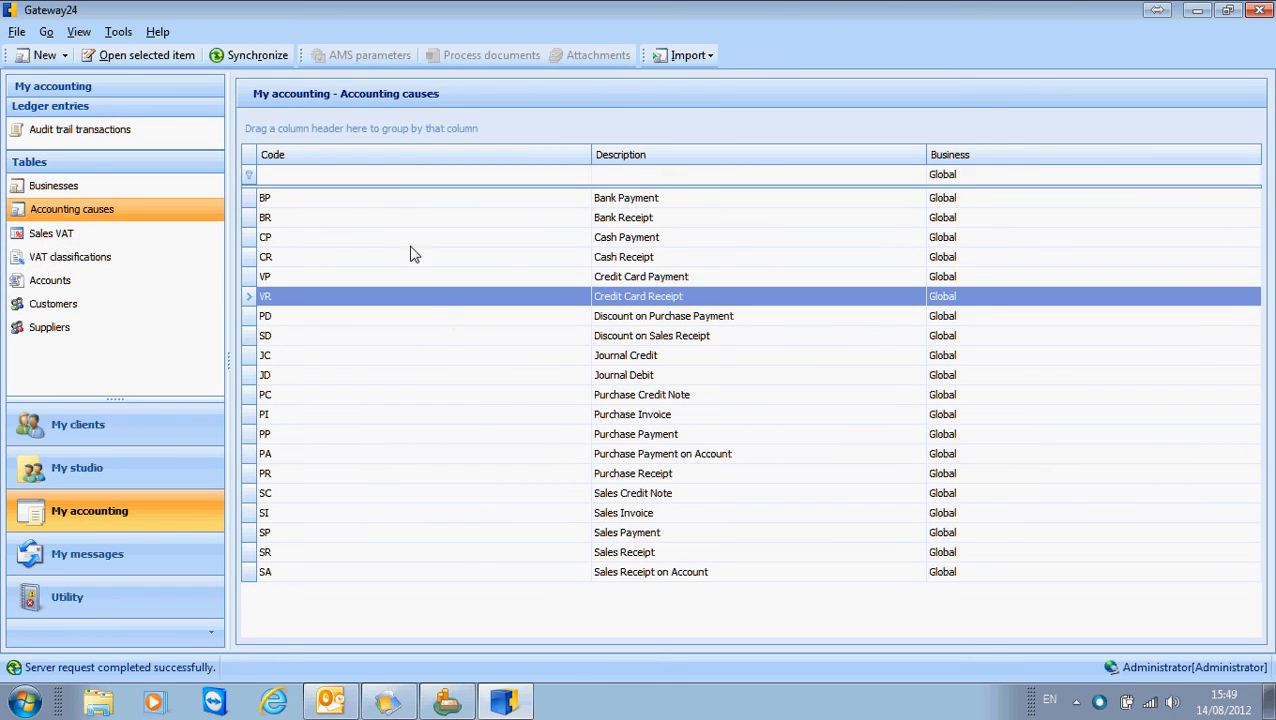
pyautogui.click(330, 199)
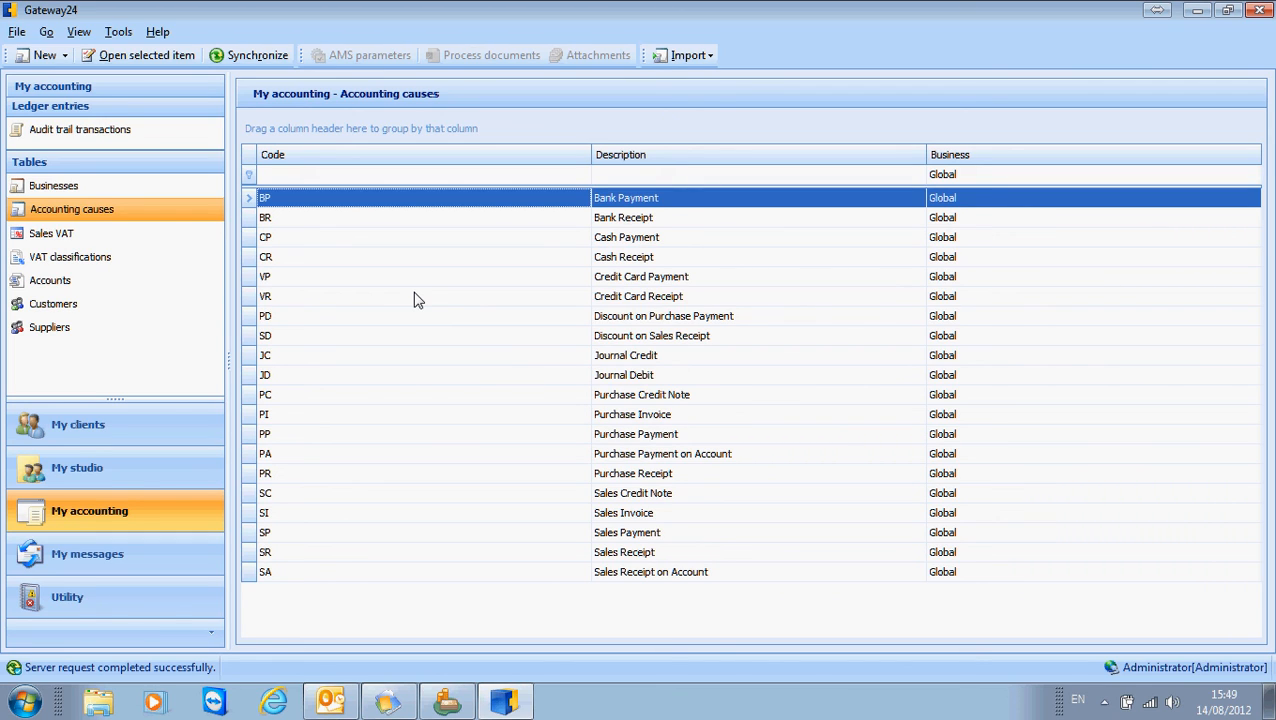
pyautogui.click(60, 233)
pyautogui.click(66, 256)
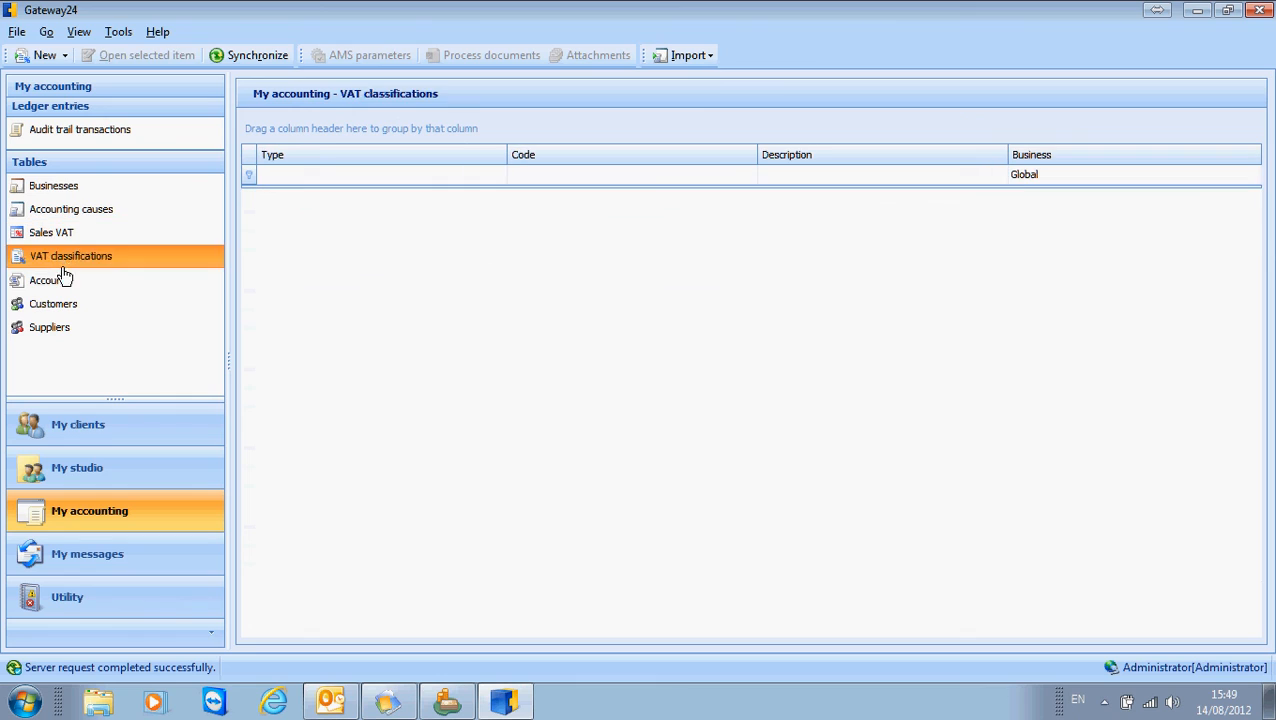
pyautogui.click(50, 280)
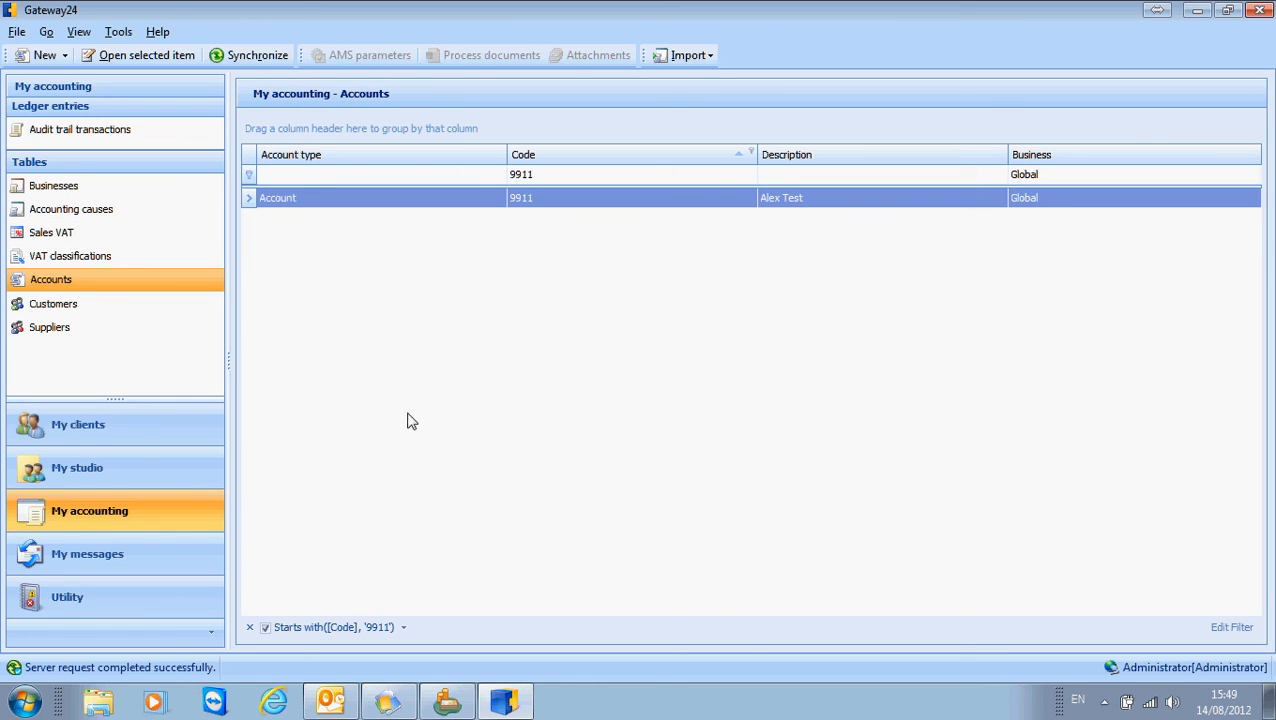
# Review the document causes and accounts in the studio's default configuration for iInvoice.it, and close it.
pyautogui.click(122, 485)
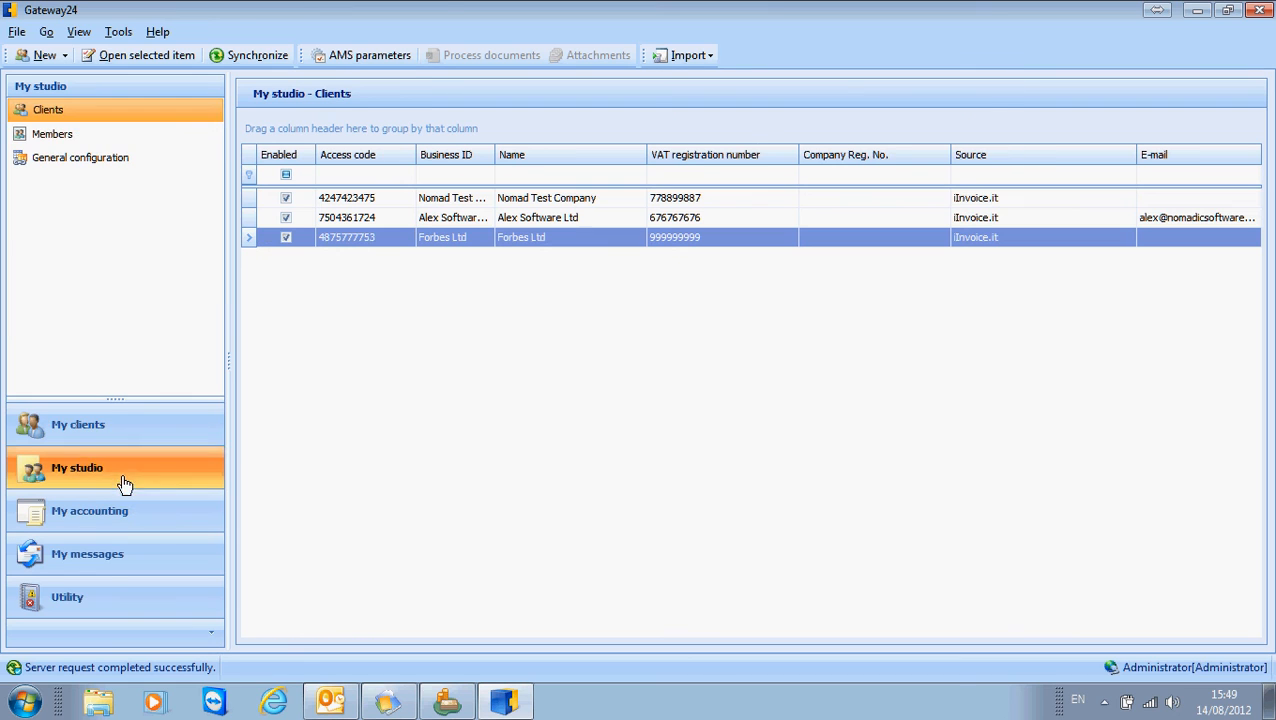
pyautogui.click(80, 157)
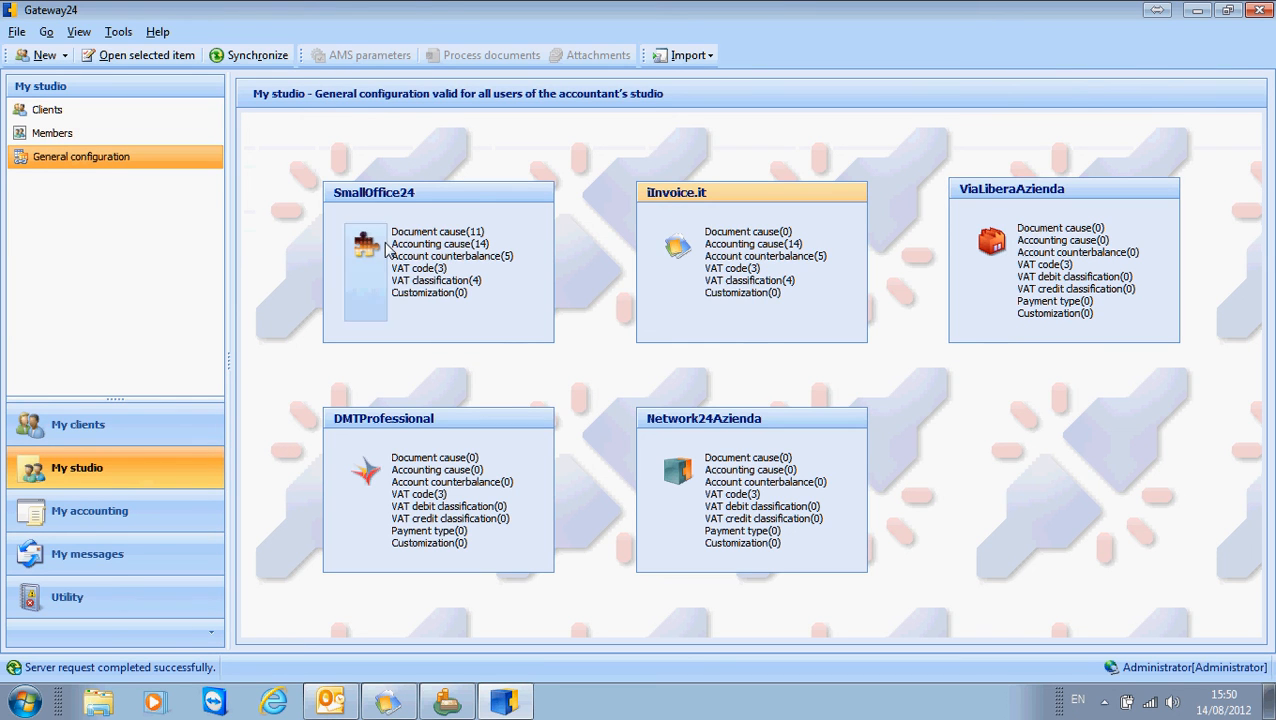
pyautogui.doubleClick(710, 284)
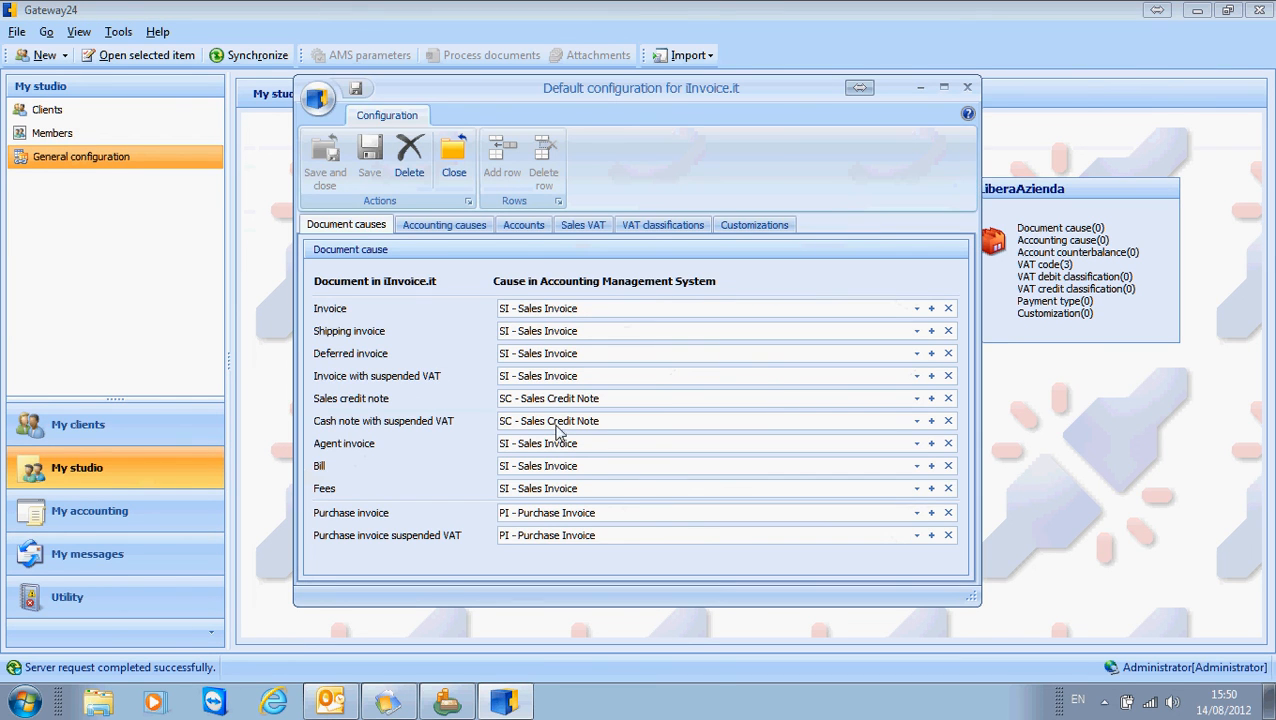
pyautogui.click(518, 226)
pyautogui.click(968, 89)
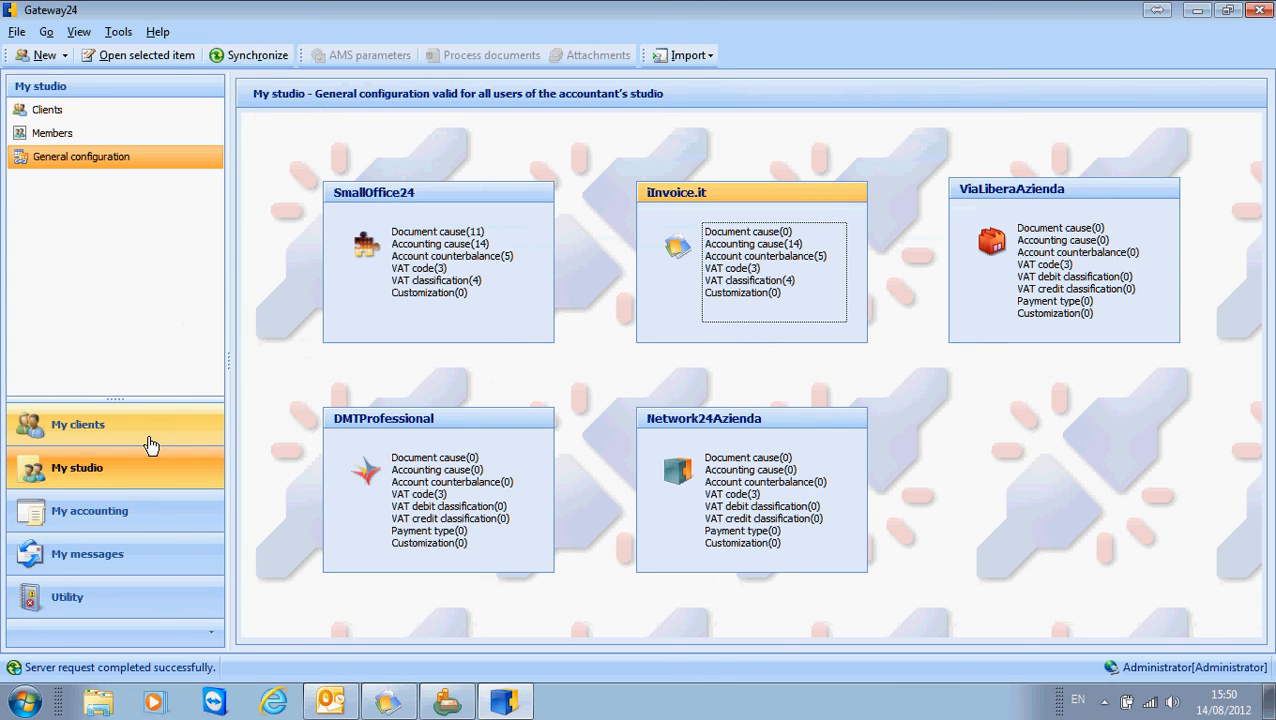
# Review the account and Sales VAT mappings in the AMS connection parameters of client Forbes Ltd, and close them.
pyautogui.click(58, 113)
pyautogui.click(362, 58)
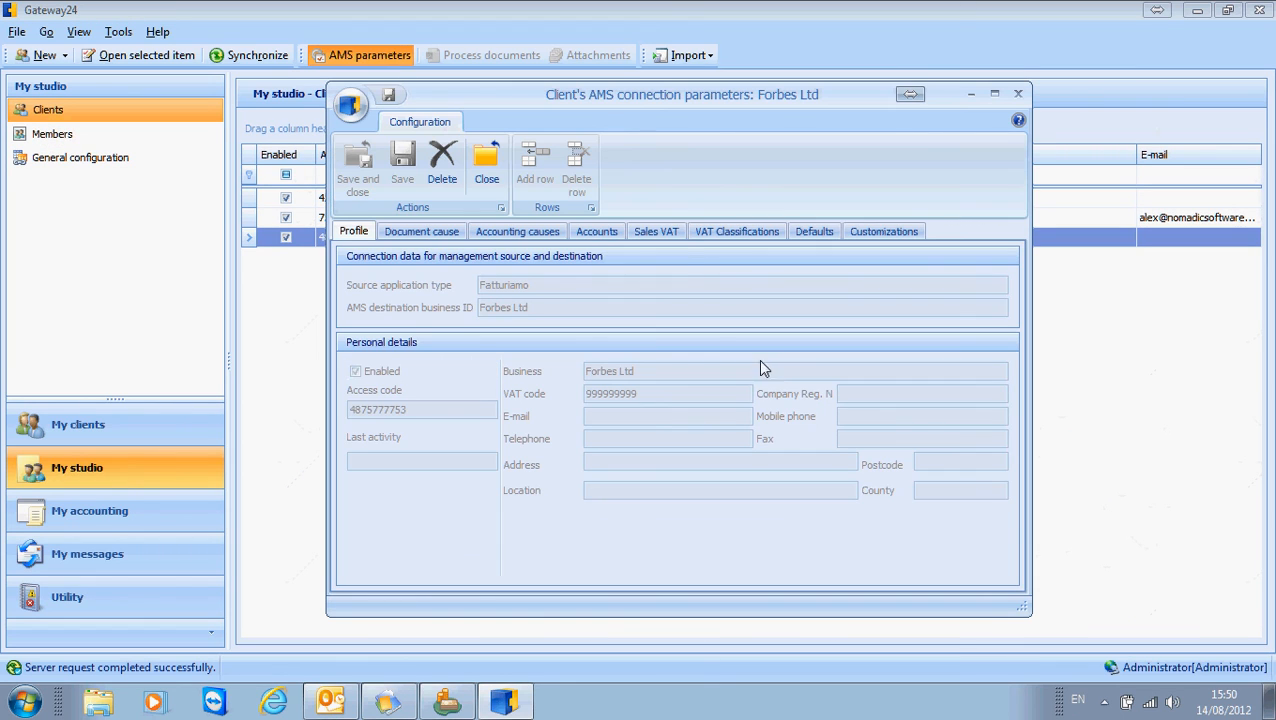
pyautogui.click(597, 231)
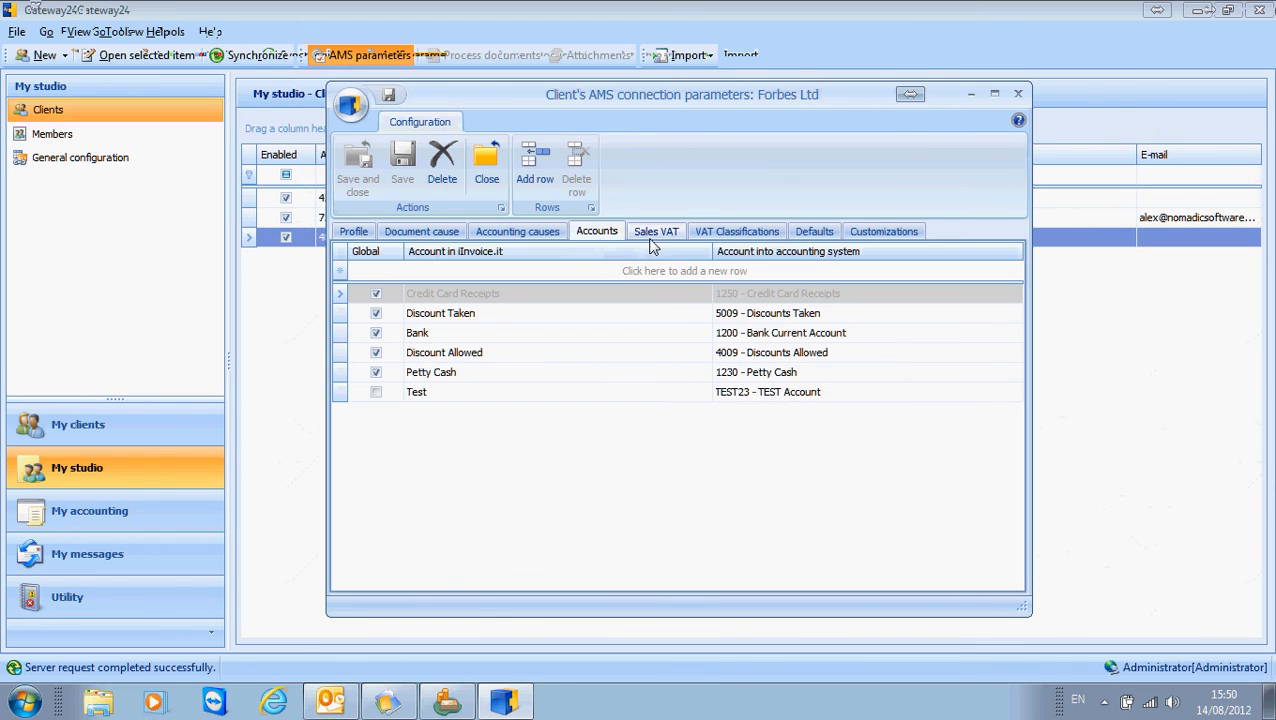
pyautogui.click(656, 231)
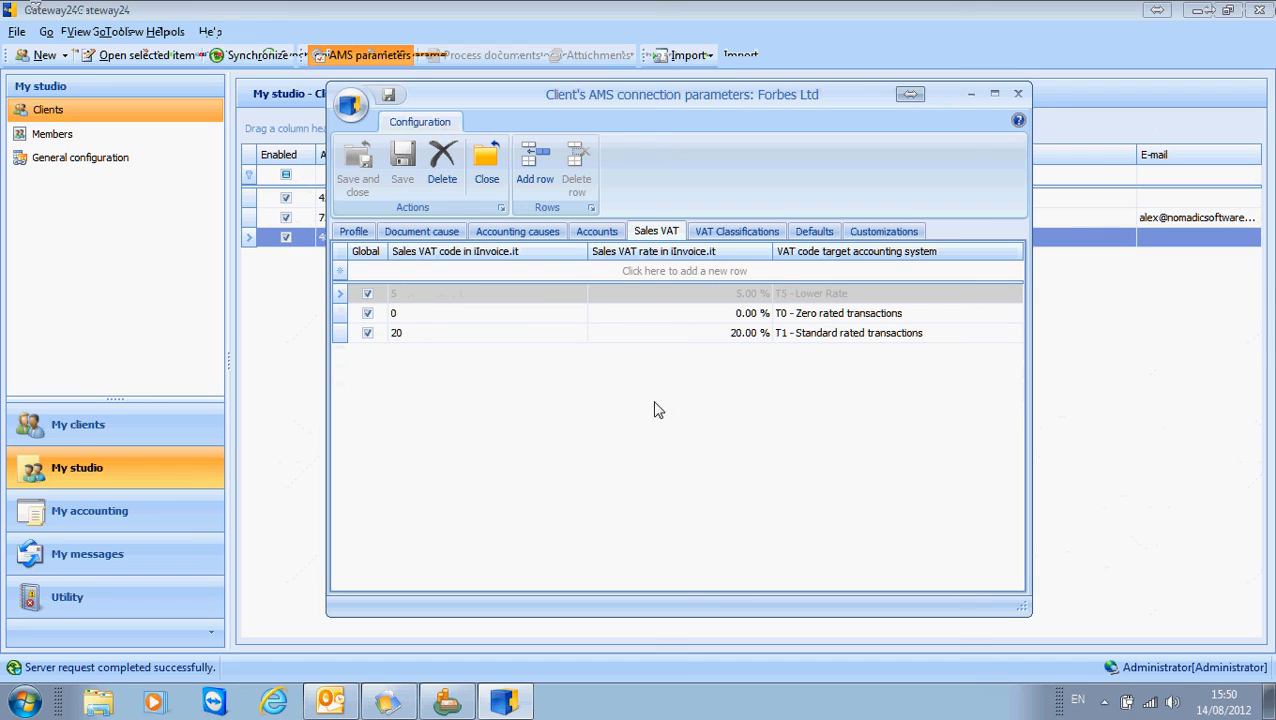
pyautogui.click(1018, 93)
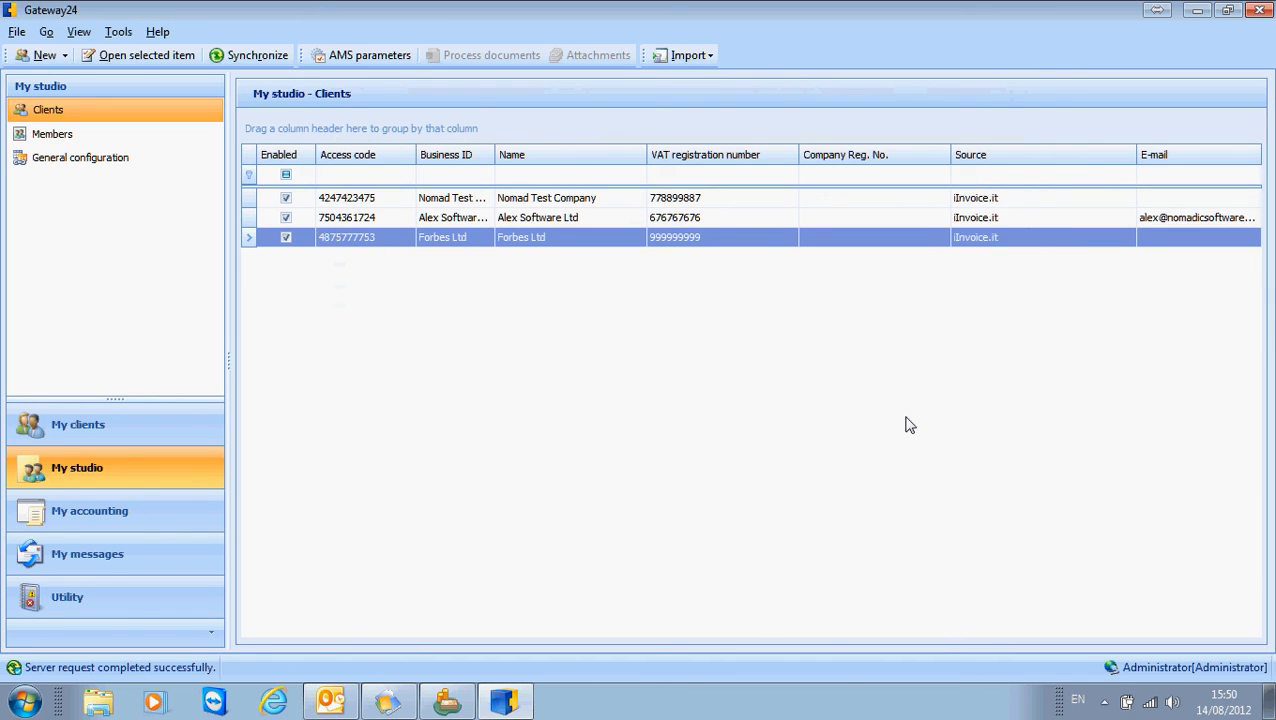